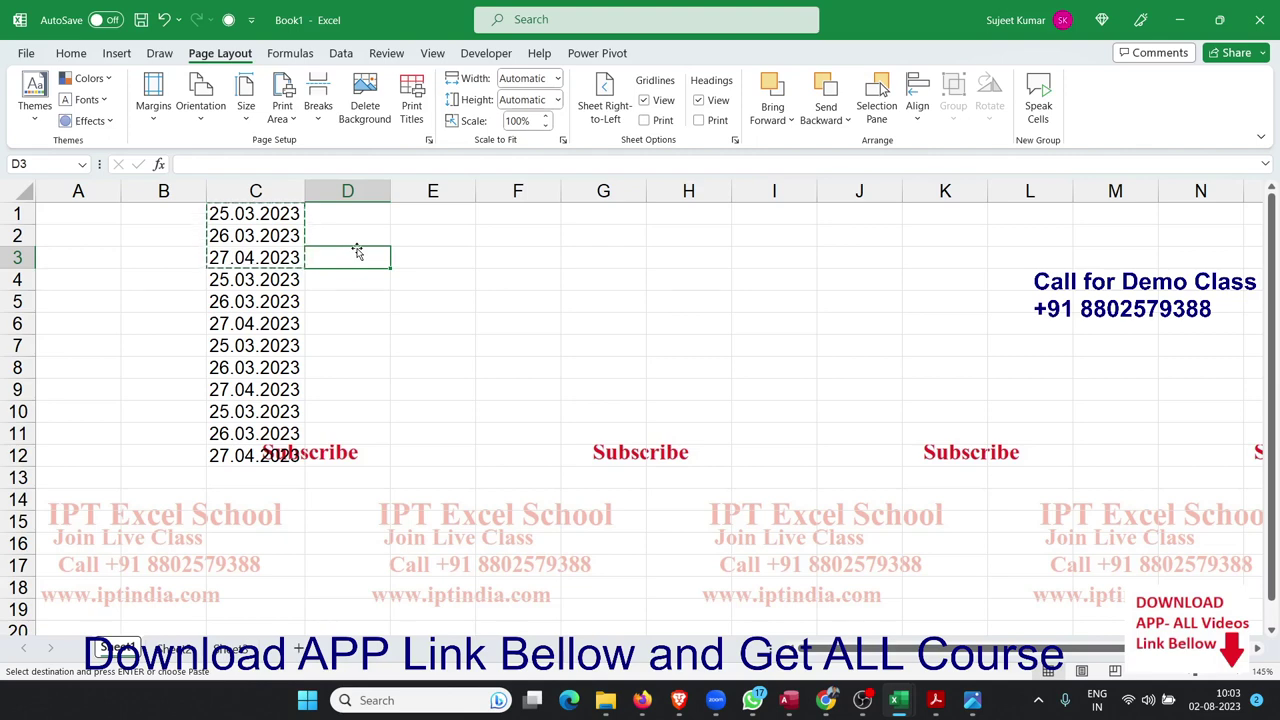
- Inspect column C's text dates, trimming C3's year and then undoing to restore 27.04.2023
key(Escape)
click(298, 410)
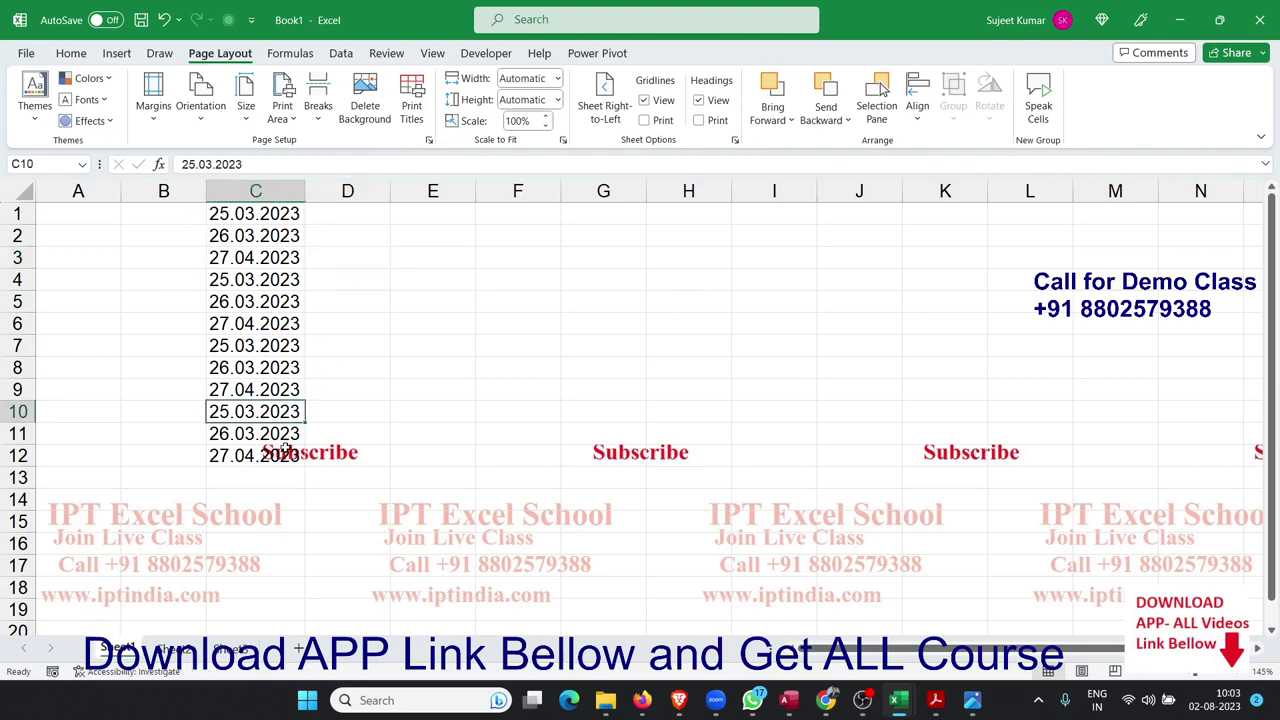
click(288, 452)
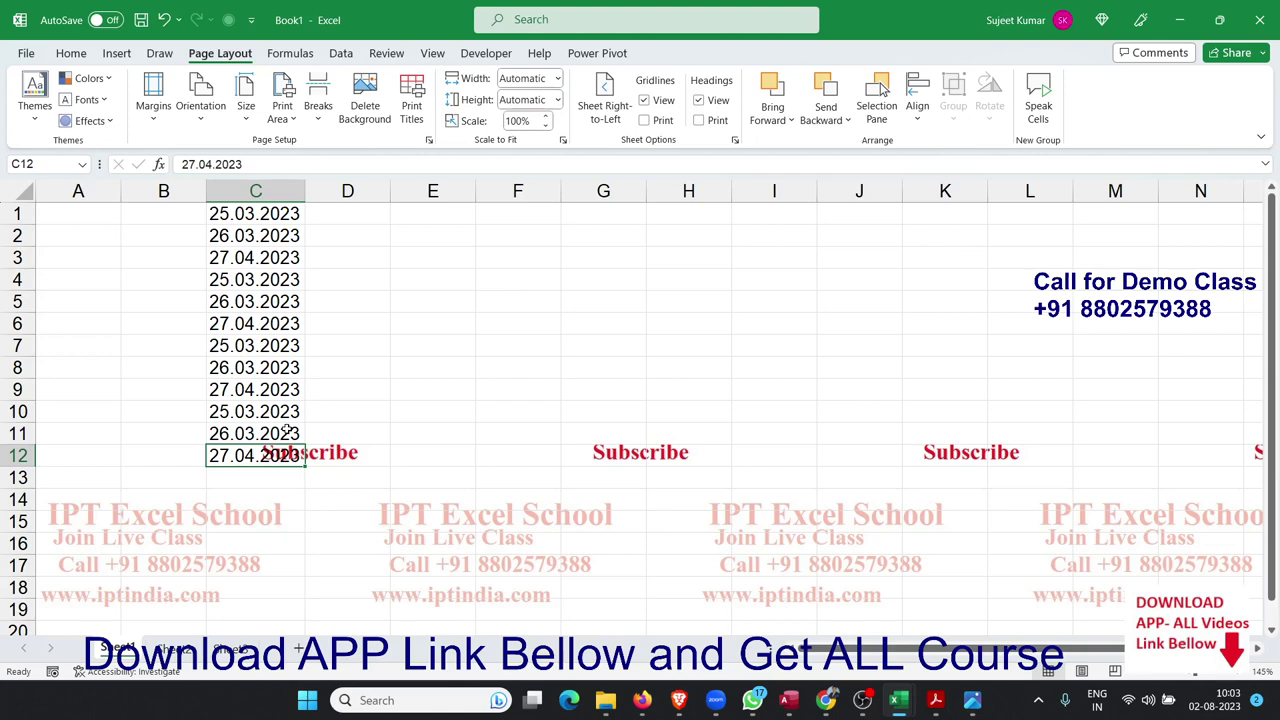
click(260, 258)
click(258, 220)
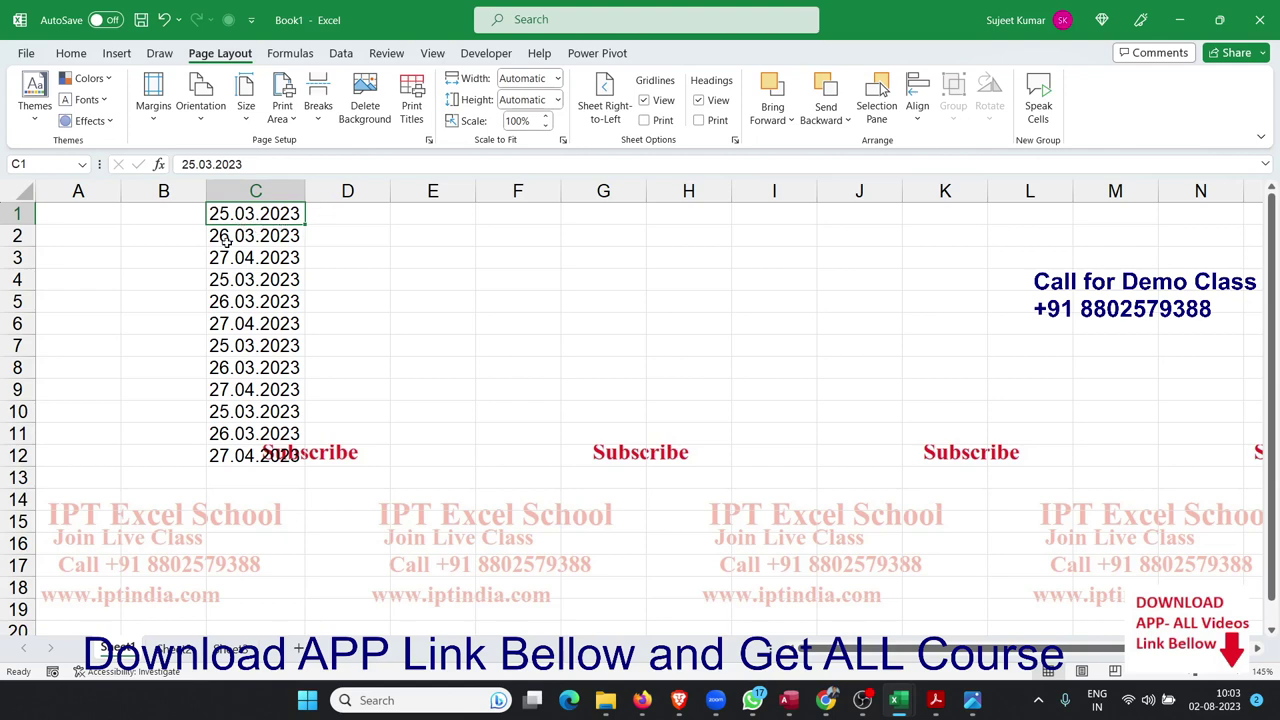
click(227, 241)
click(238, 259)
double_click(235, 258)
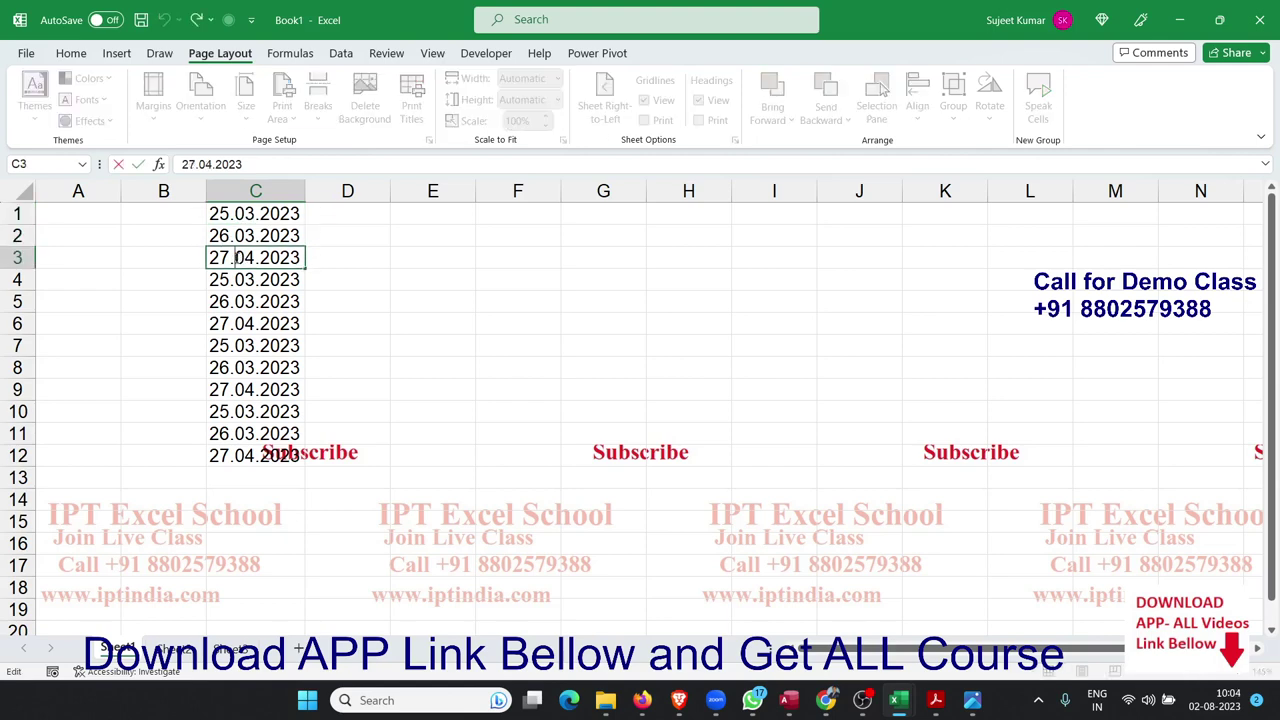
double_click(280, 258)
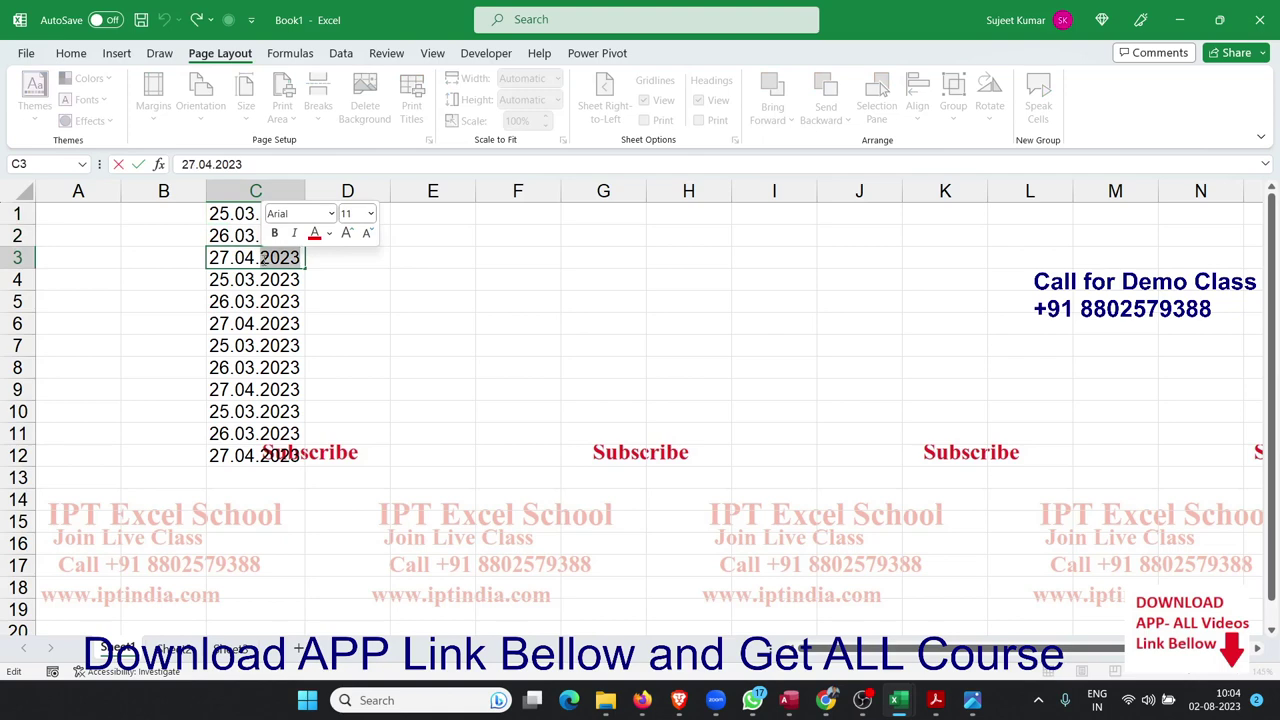
key(BackSpace)
key(Return)
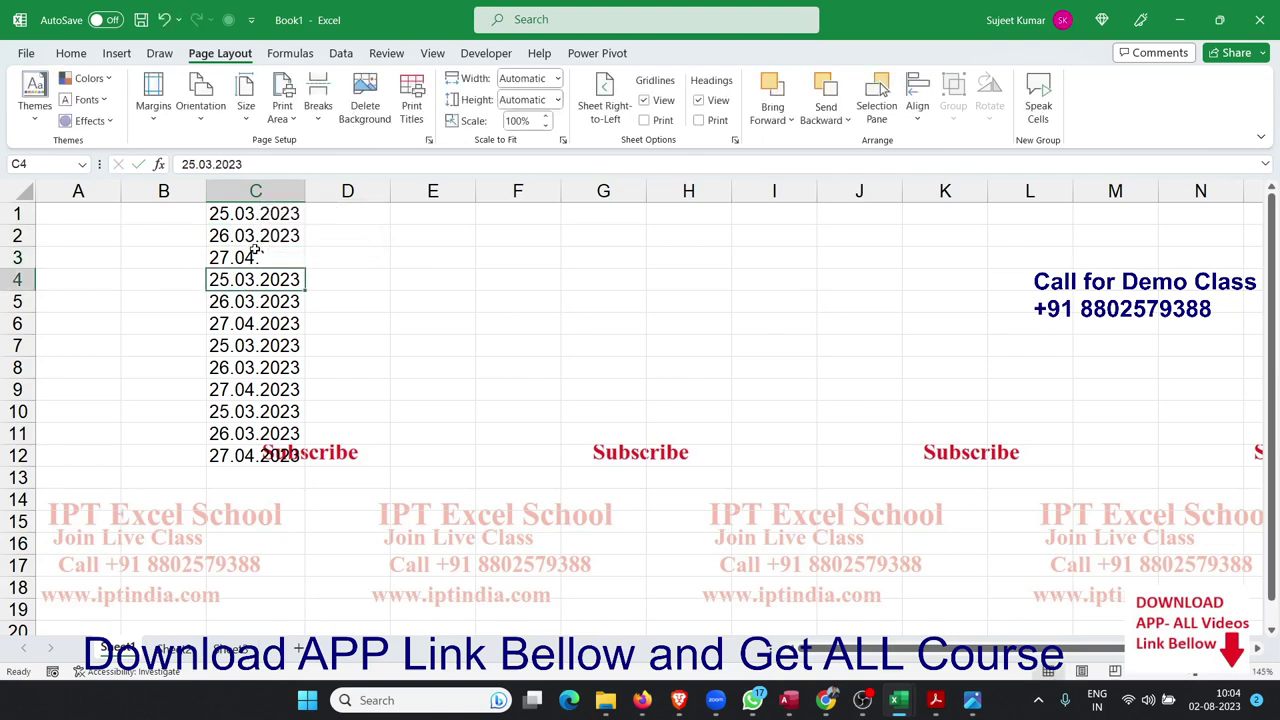
key(ctrl+z)
- Apply the Long Date number format to the dates in C1:C12
drag(265, 216, 272, 456)
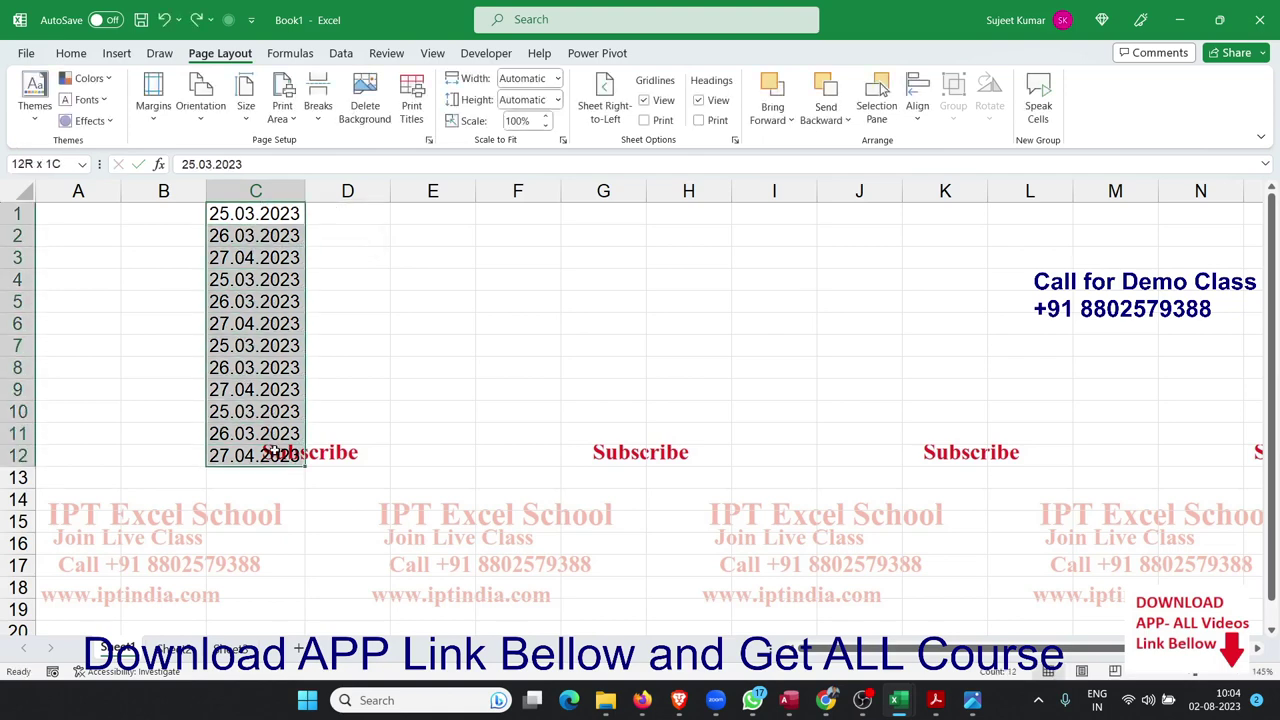
click(117, 53)
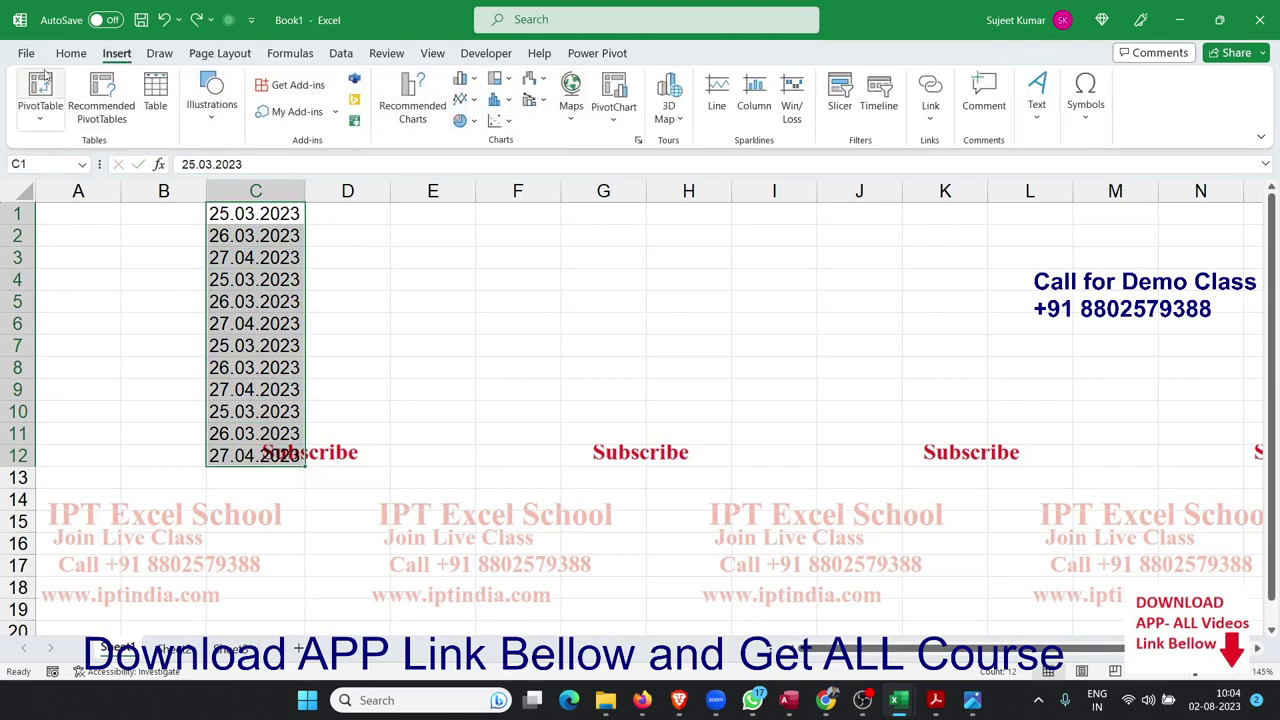
click(71, 53)
click(596, 85)
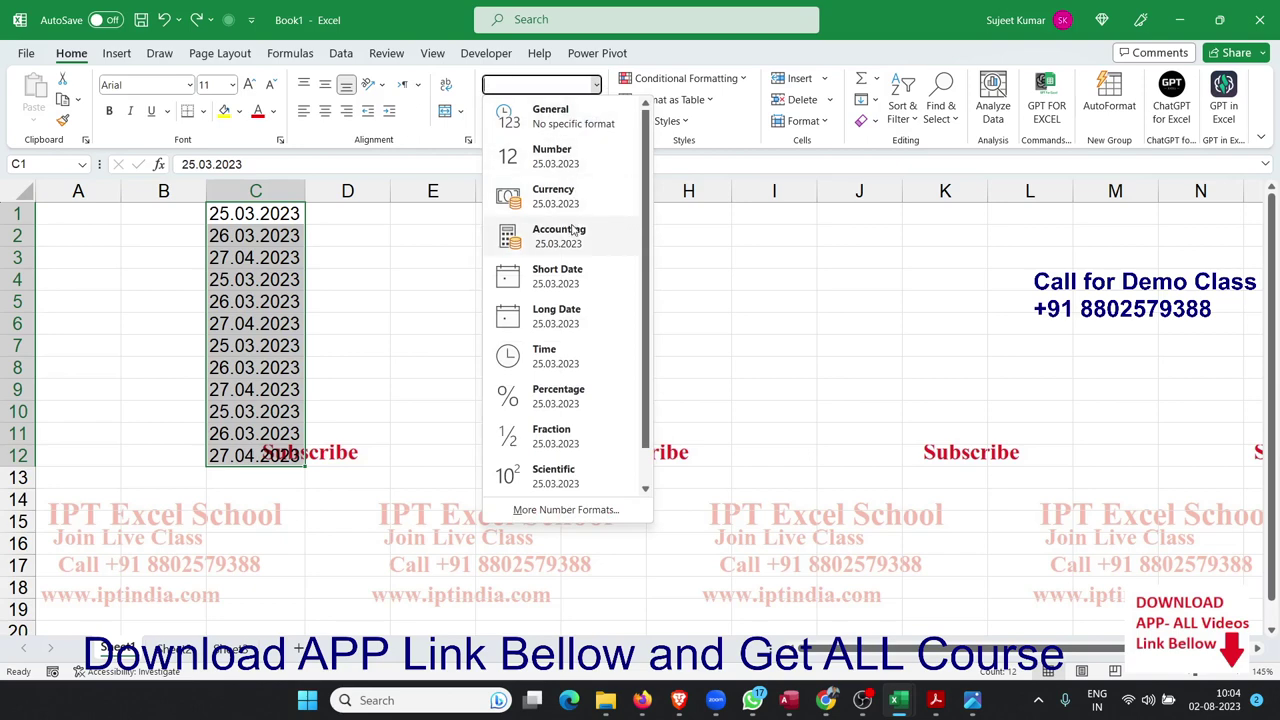
click(549, 318)
- Check the still-unchanged text, then reselect C1:C12 and go to the Data tab
click(221, 256)
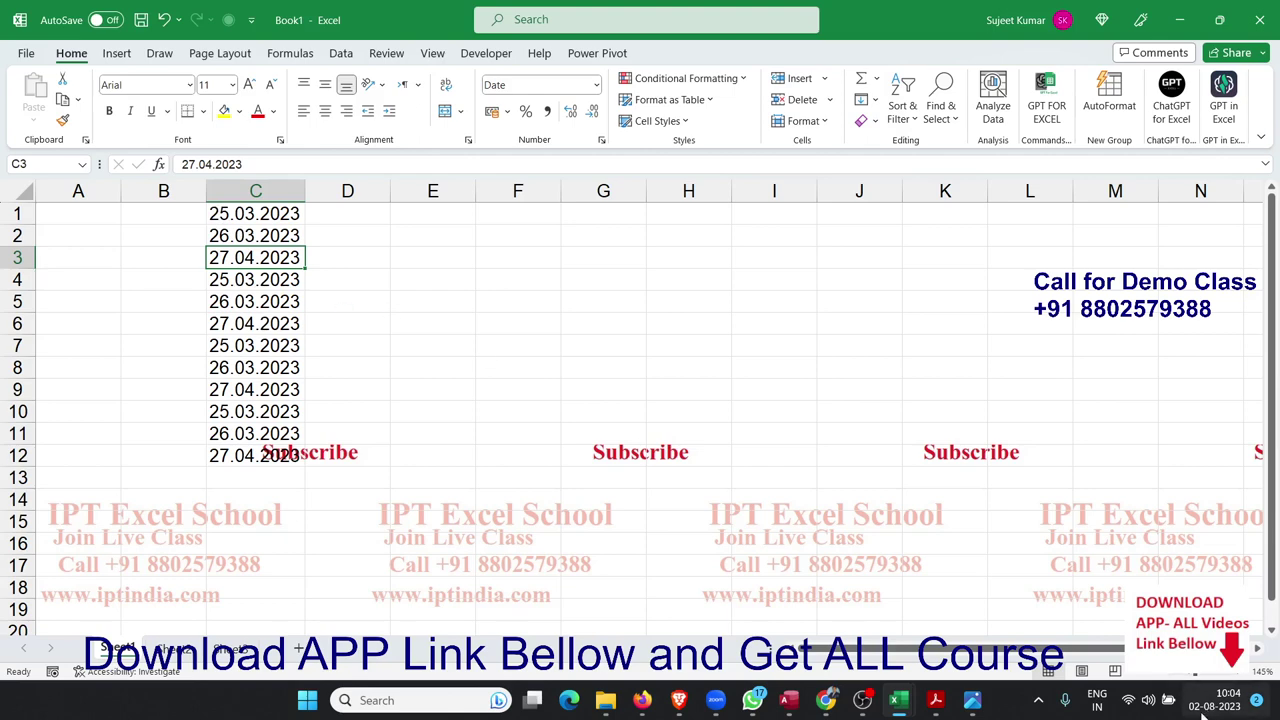
click(435, 456)
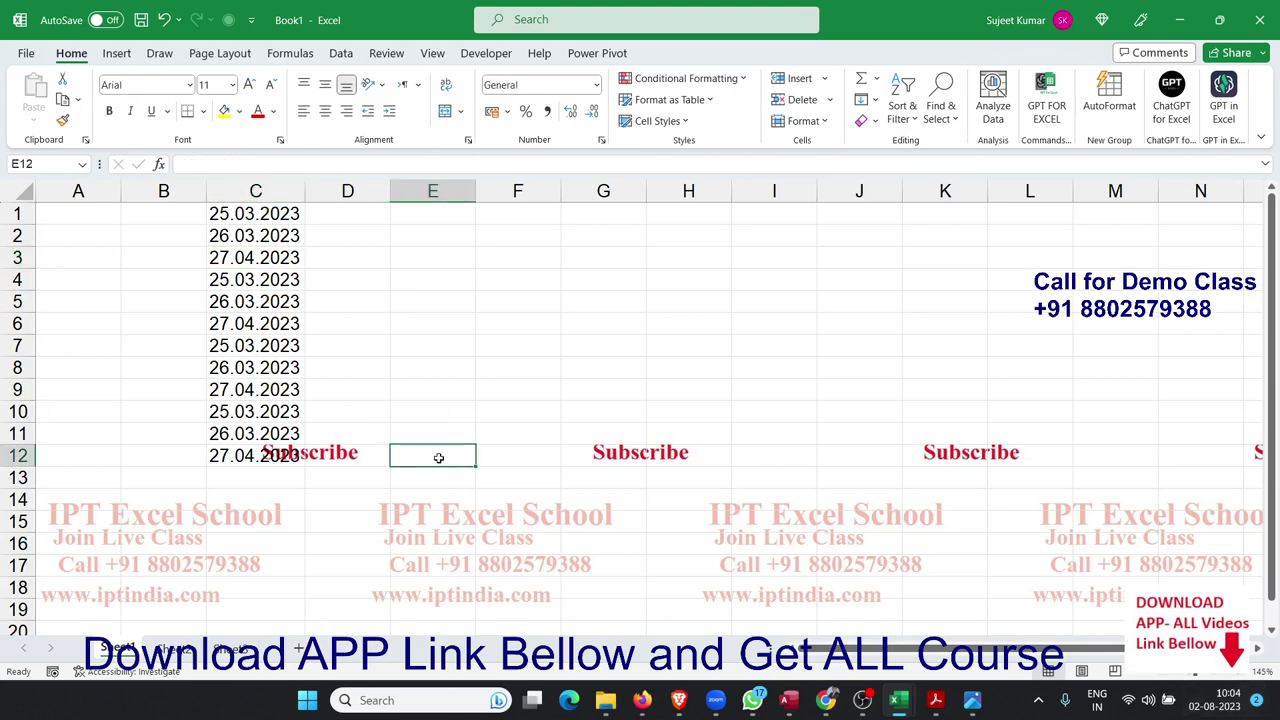
click(256, 456)
drag(256, 456, 220, 213)
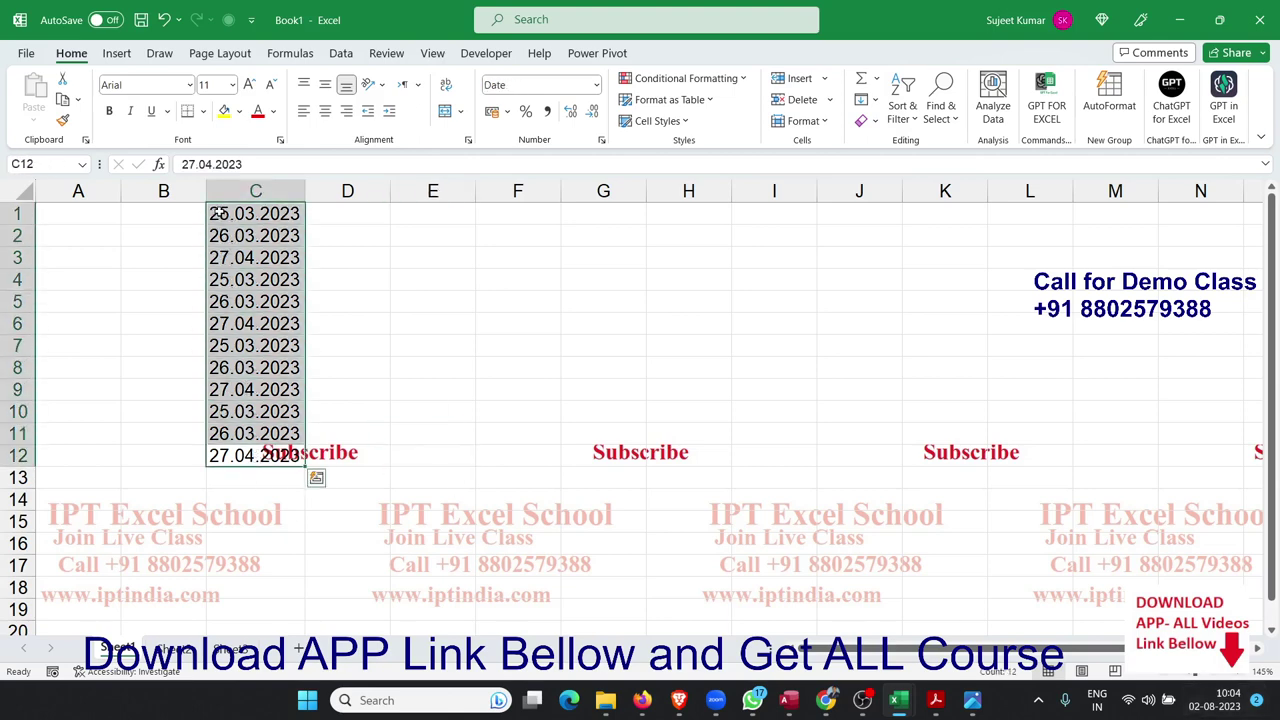
click(338, 58)
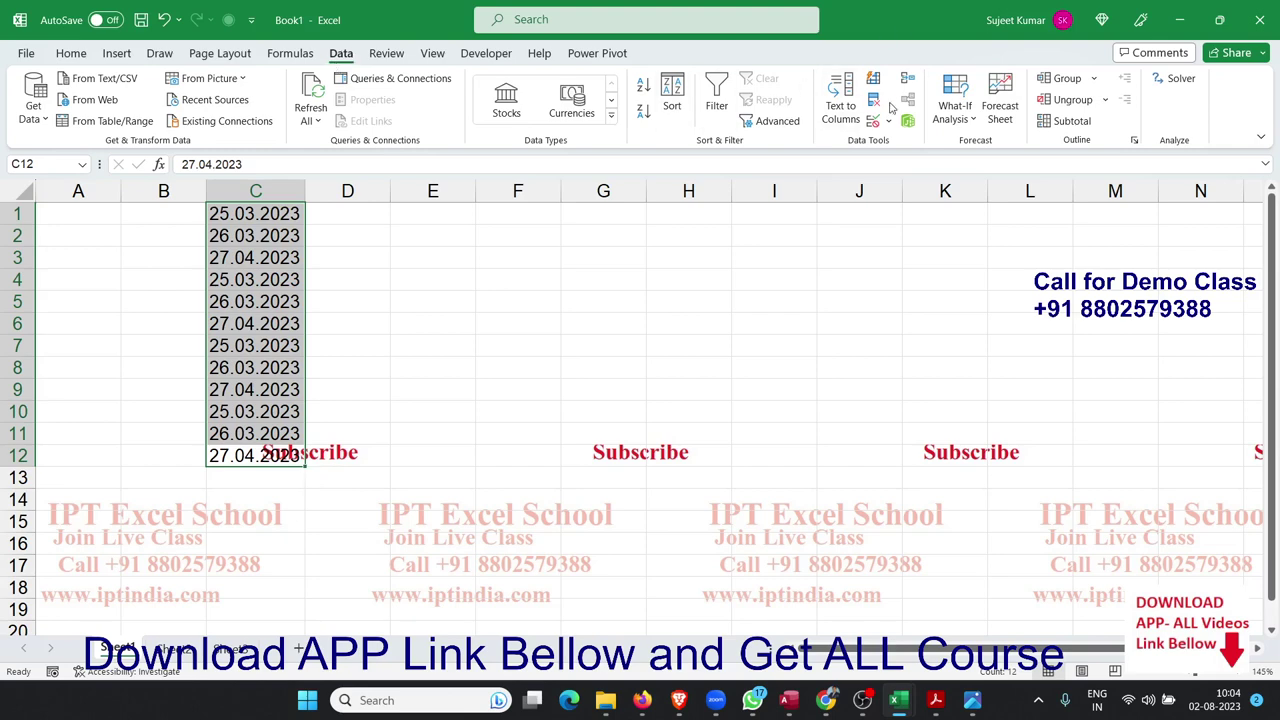
- Run Text to Columns on C1:C12 with the Date column format in DMY order
key(ctrl+q)
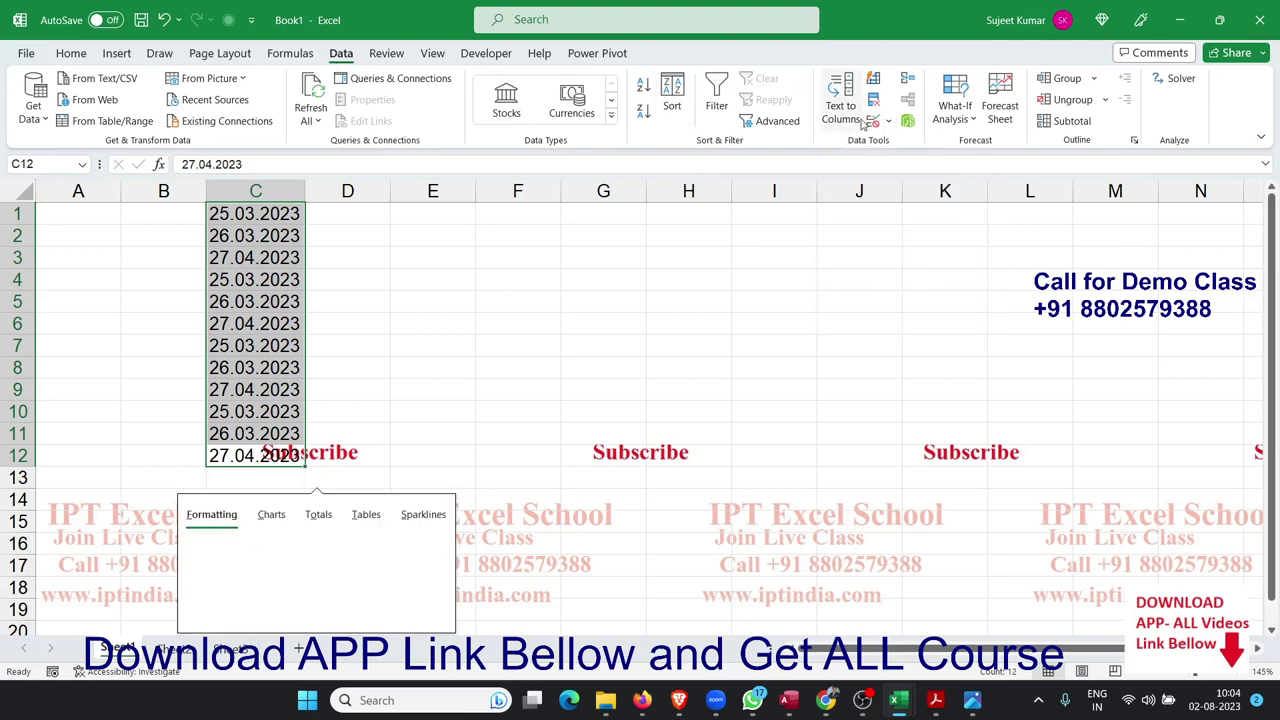
click(830, 118)
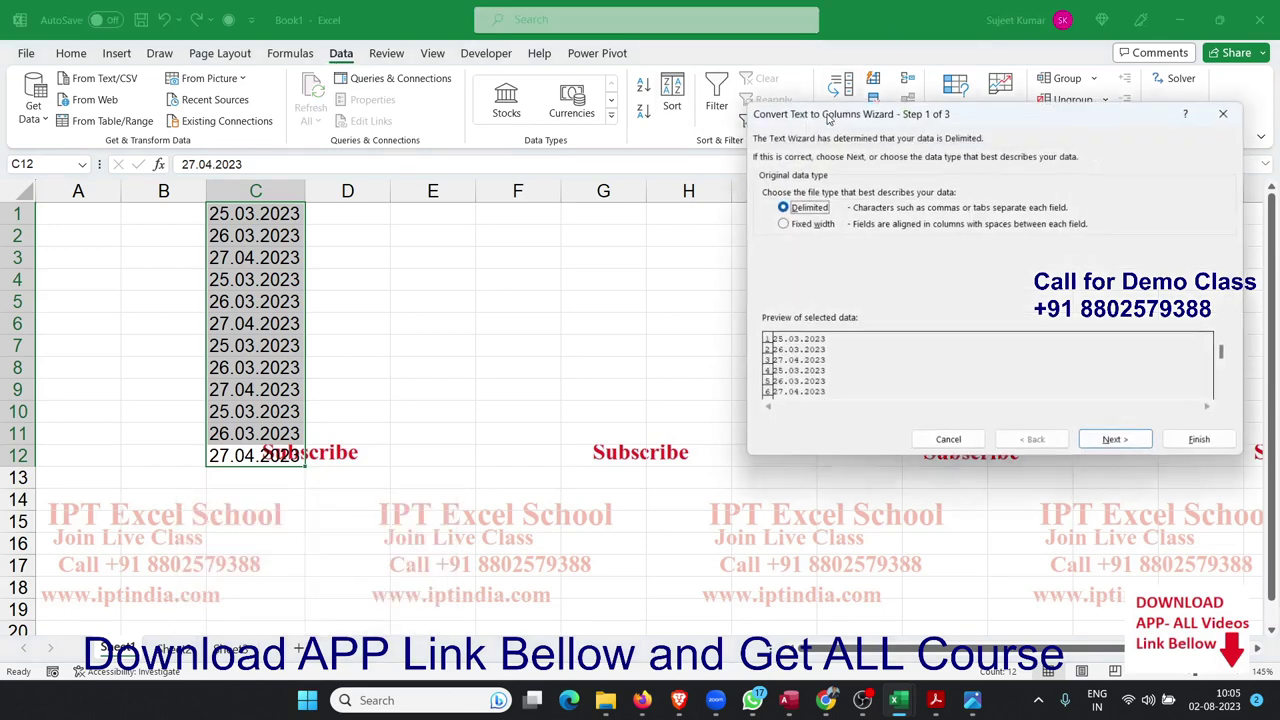
mouse_move(833, 118)
mouse_down()
mouse_move(560, 145)
mouse_move(537, 136)
mouse_up()
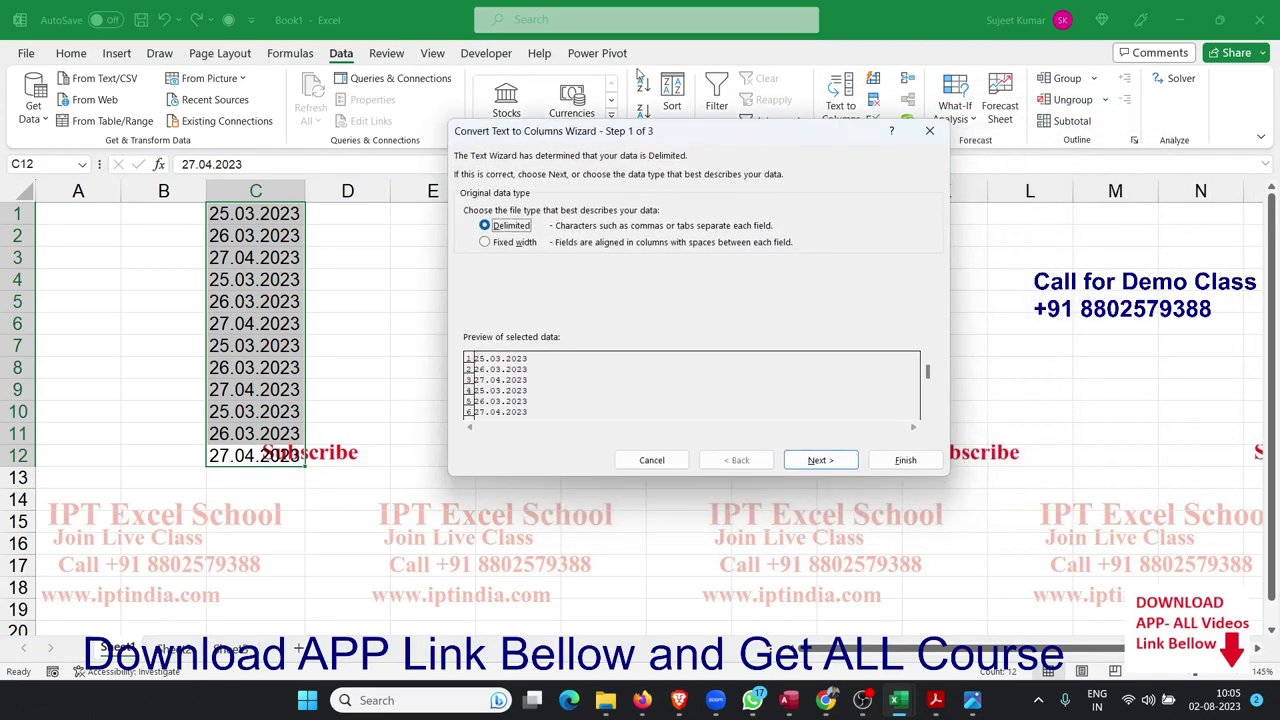
click(840, 461)
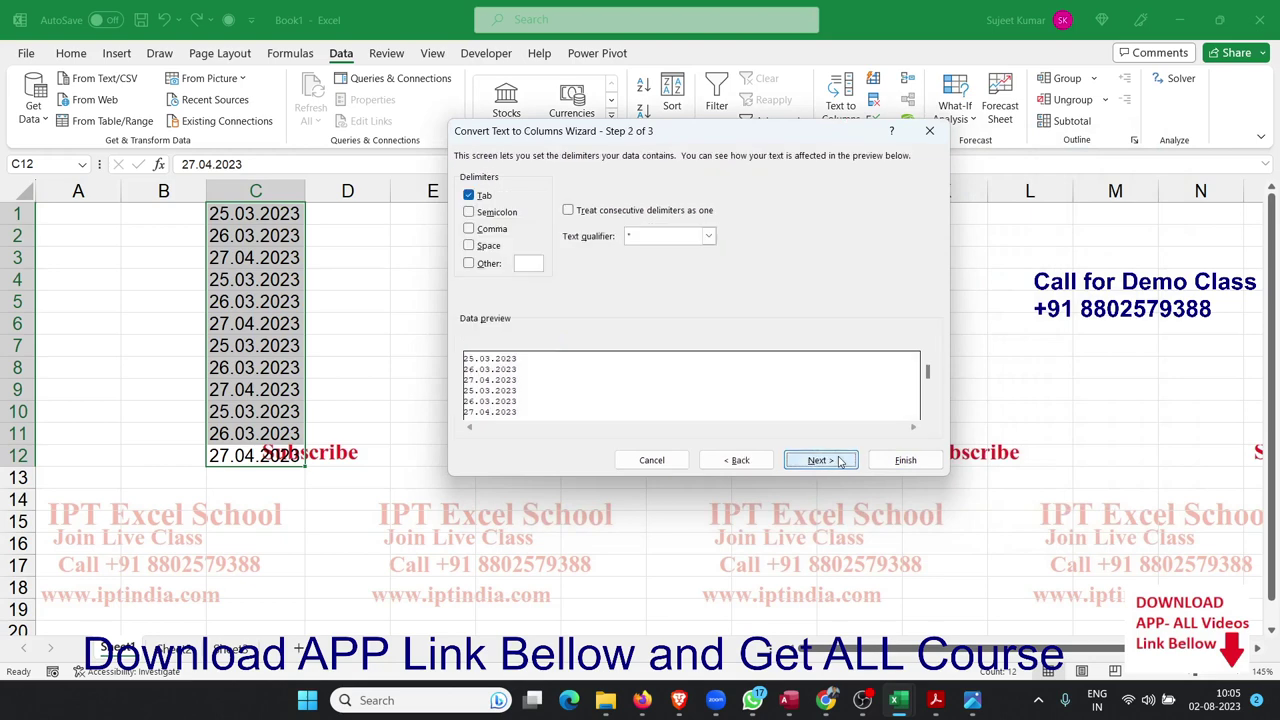
click(840, 461)
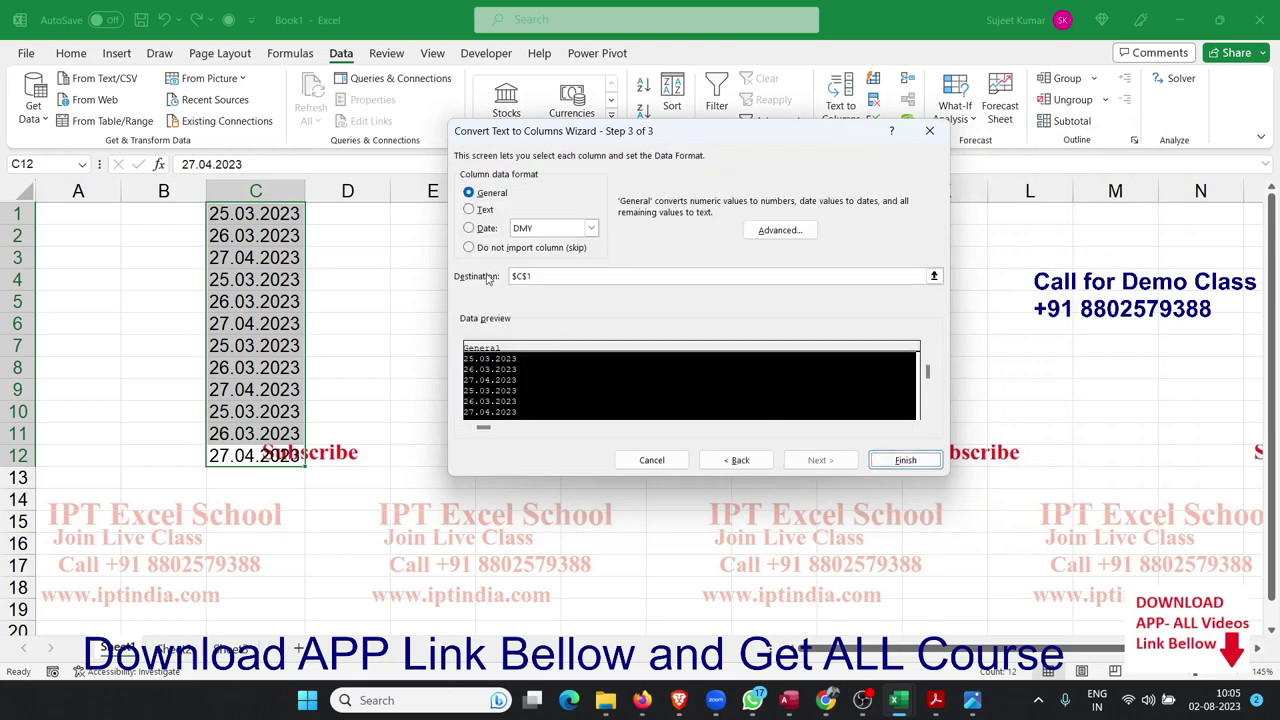
click(489, 228)
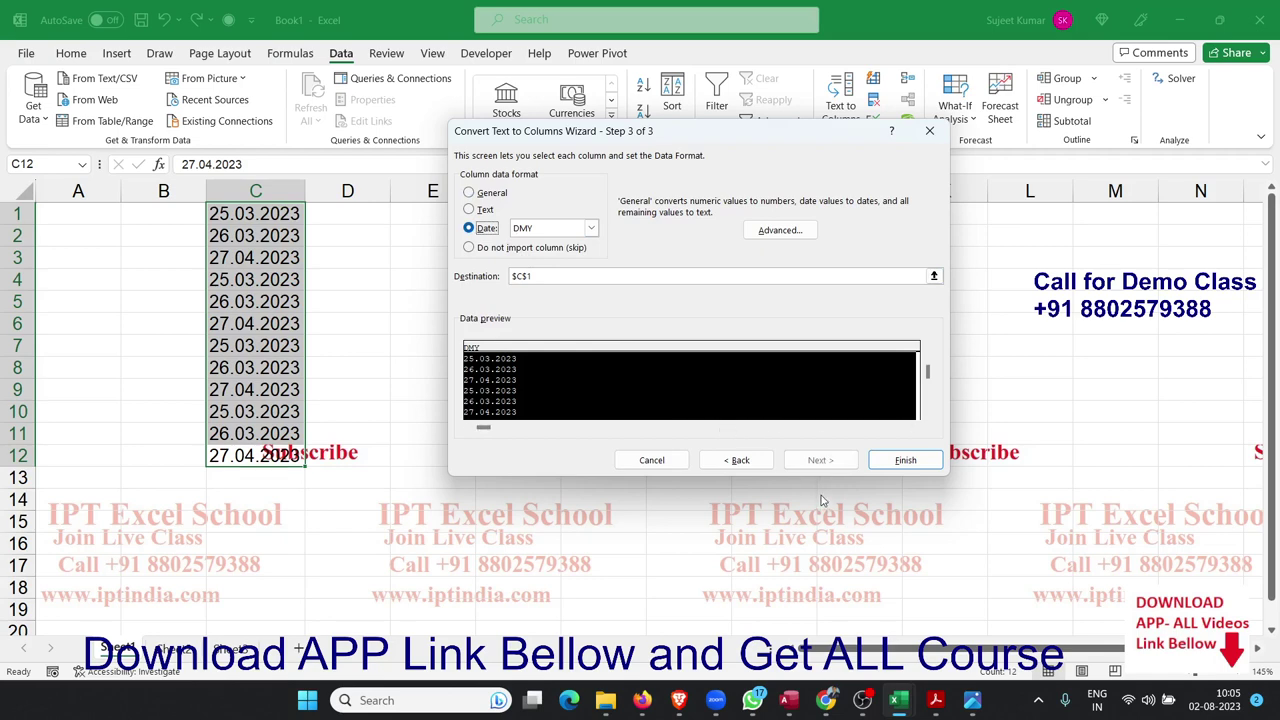
click(905, 460)
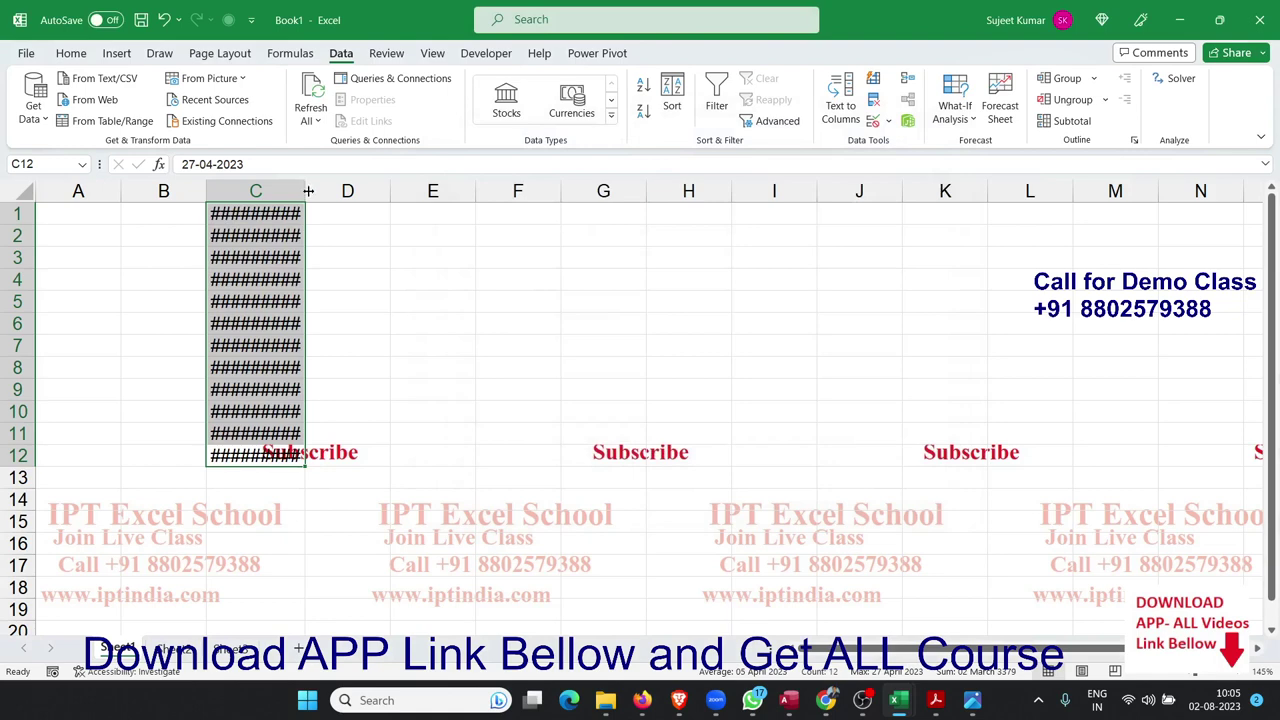
- Autofit column C to show dates like 25 March 2023 and reopen Text to Columns
double_click(305, 190)
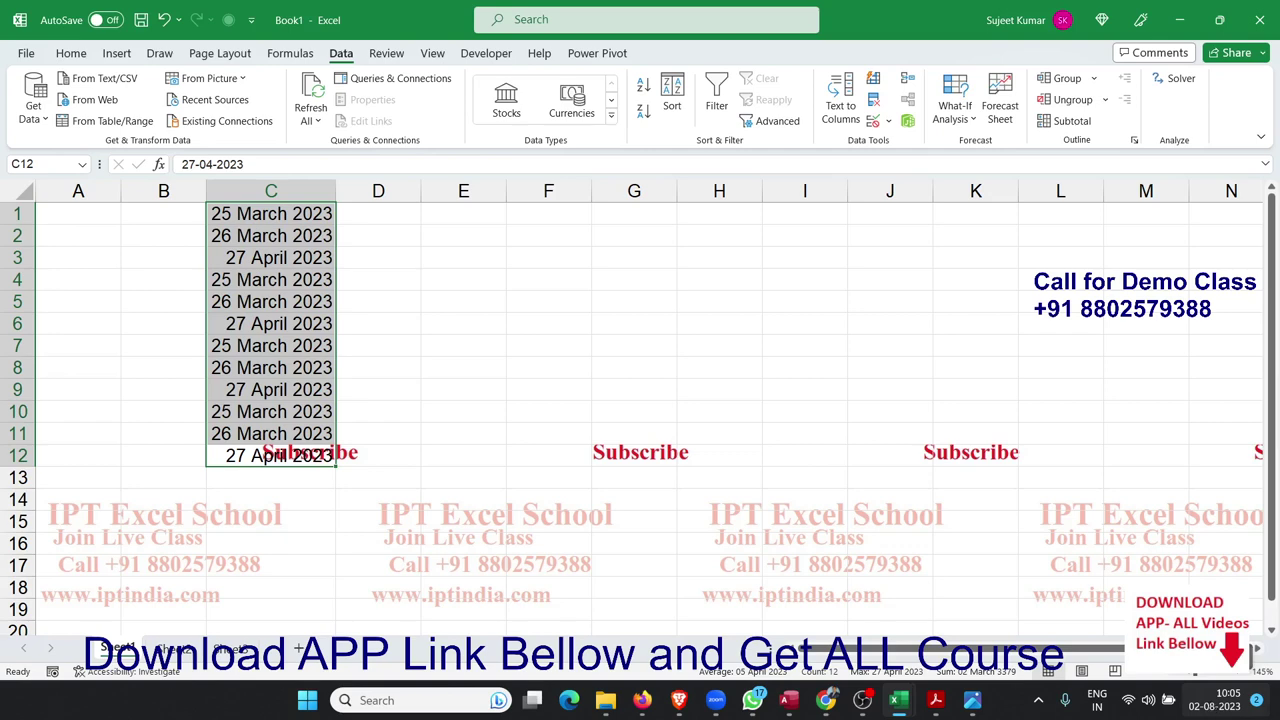
click(840, 115)
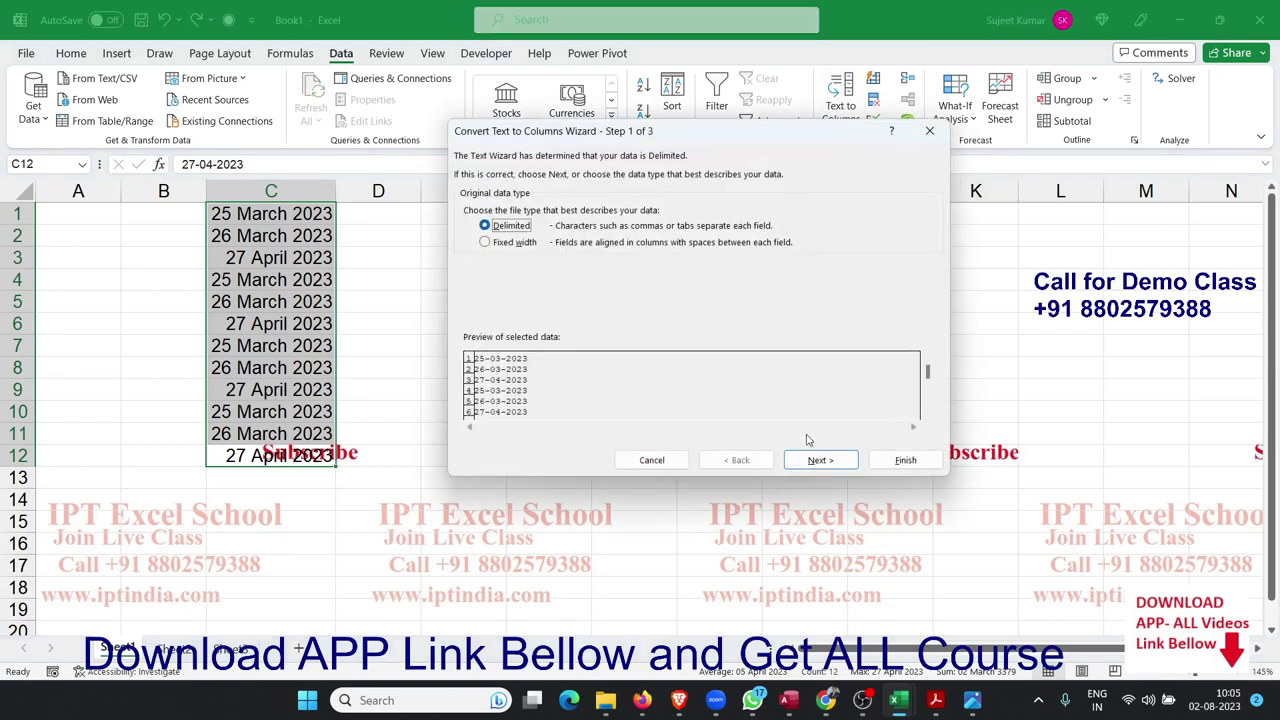
- Step the wizard to Date DMY, close it without converting, and select cell E1
click(815, 458)
click(815, 458)
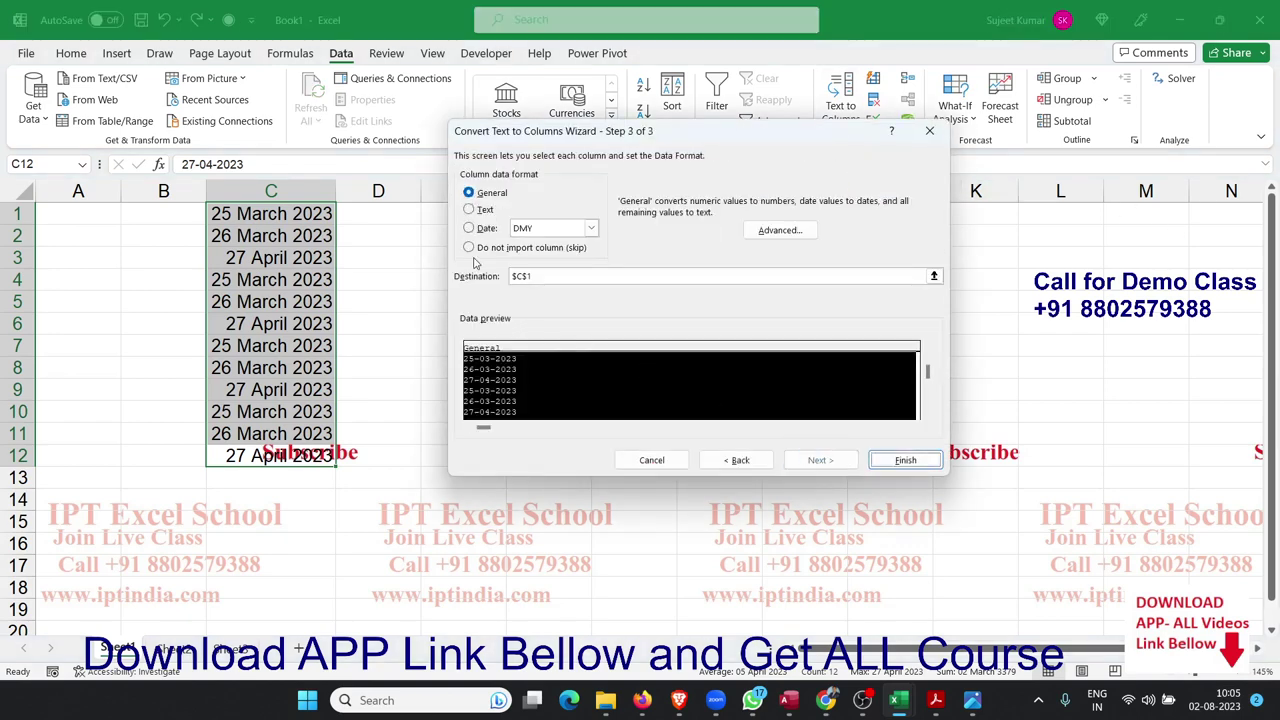
click(469, 228)
click(519, 230)
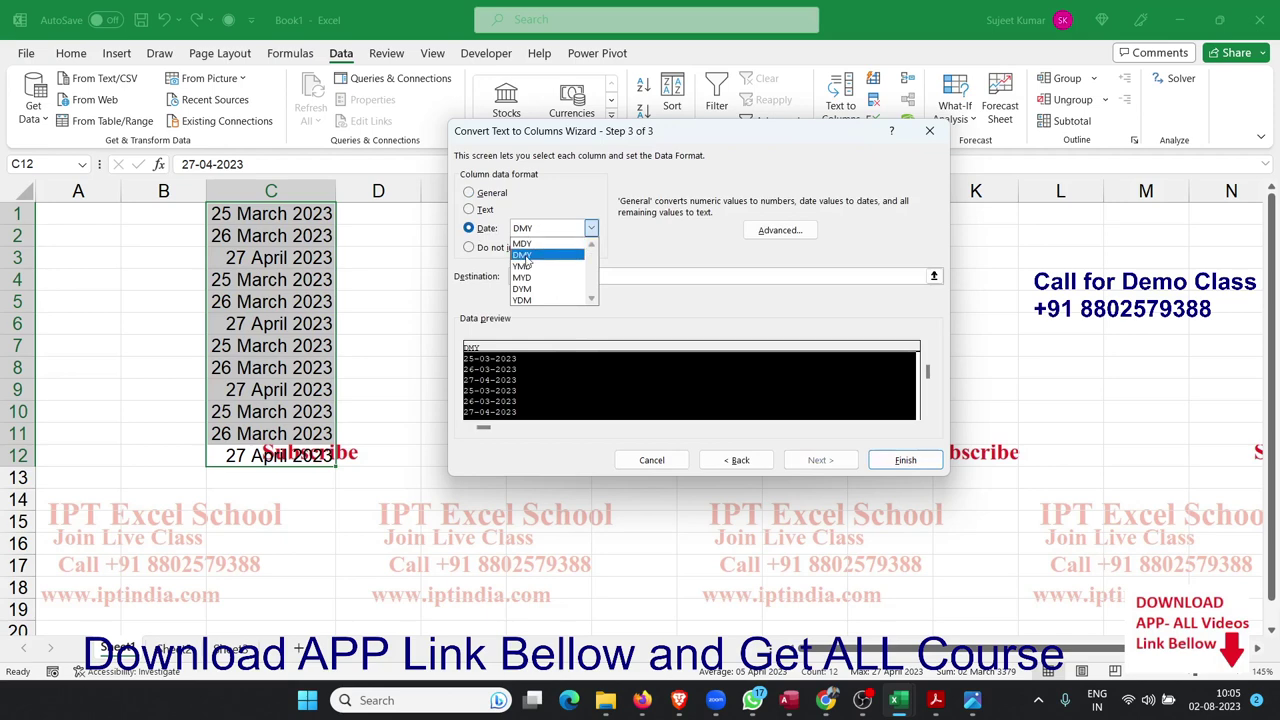
click(943, 138)
click(940, 135)
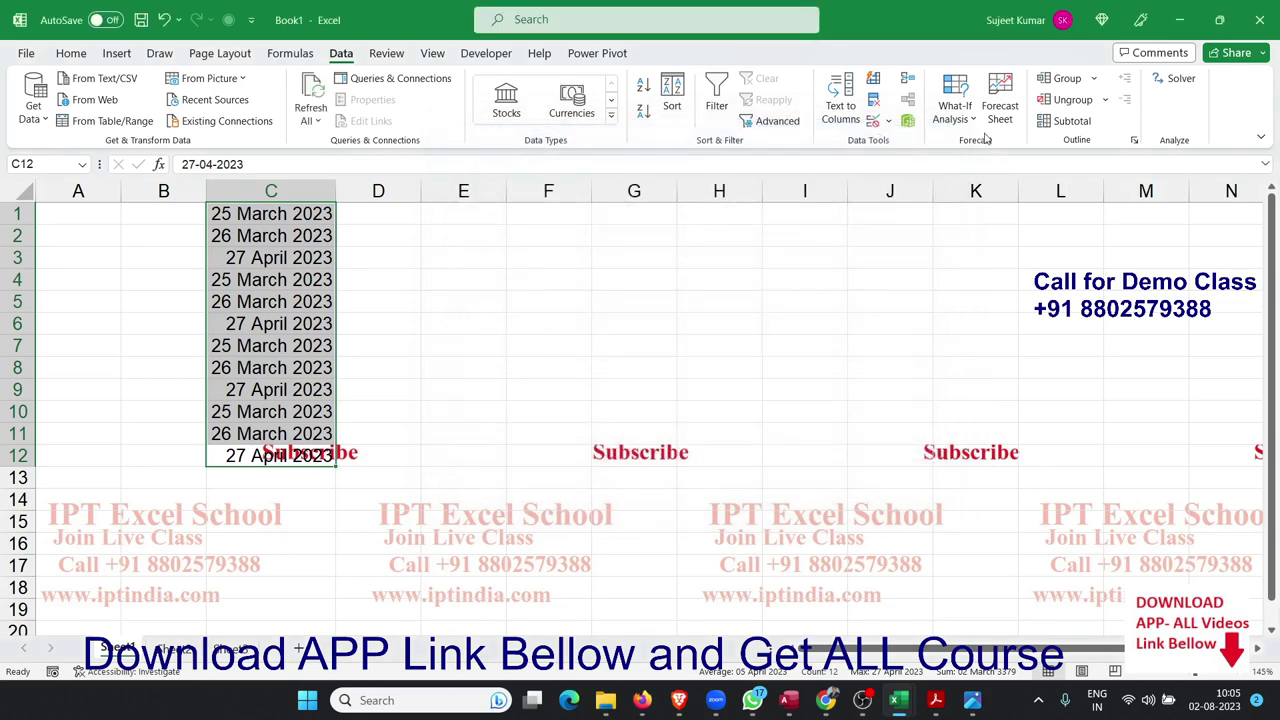
click(528, 272)
click(462, 212)
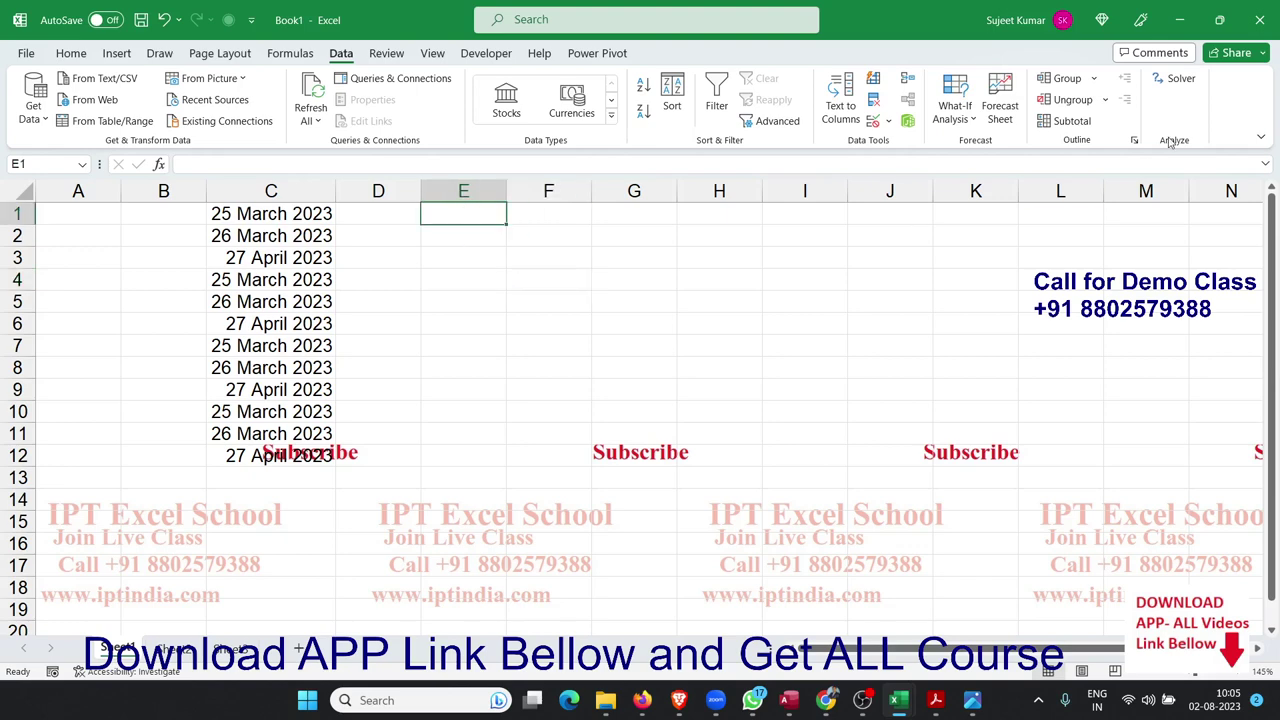
- Enter 20230802 in E1, widen column E, and fill it down through E12
text(202)
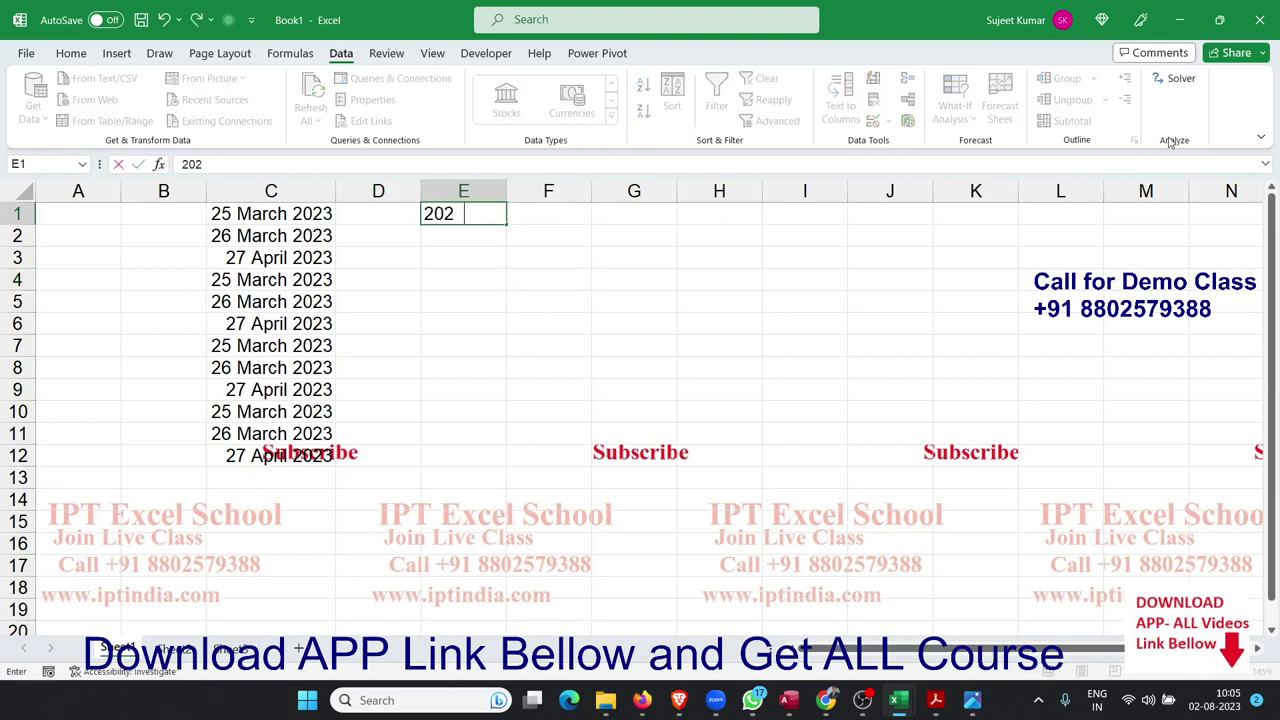
text(30)
text(802)
key(Return)
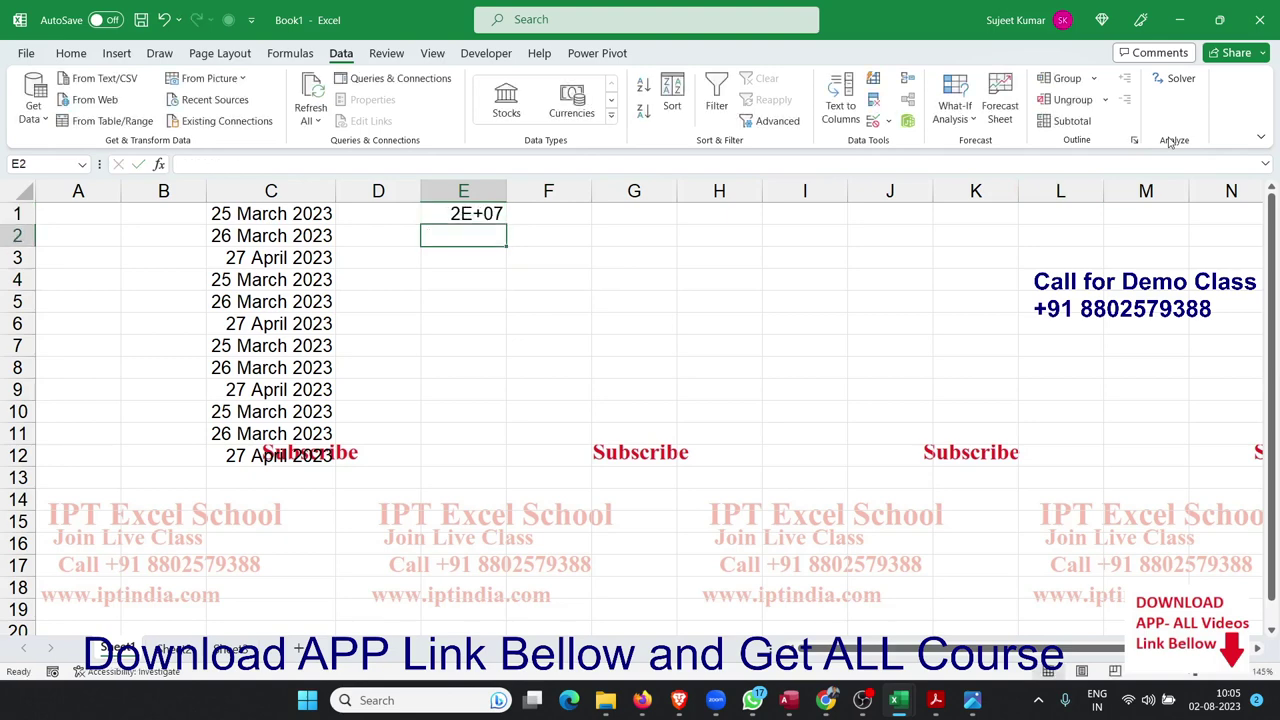
key(Up)
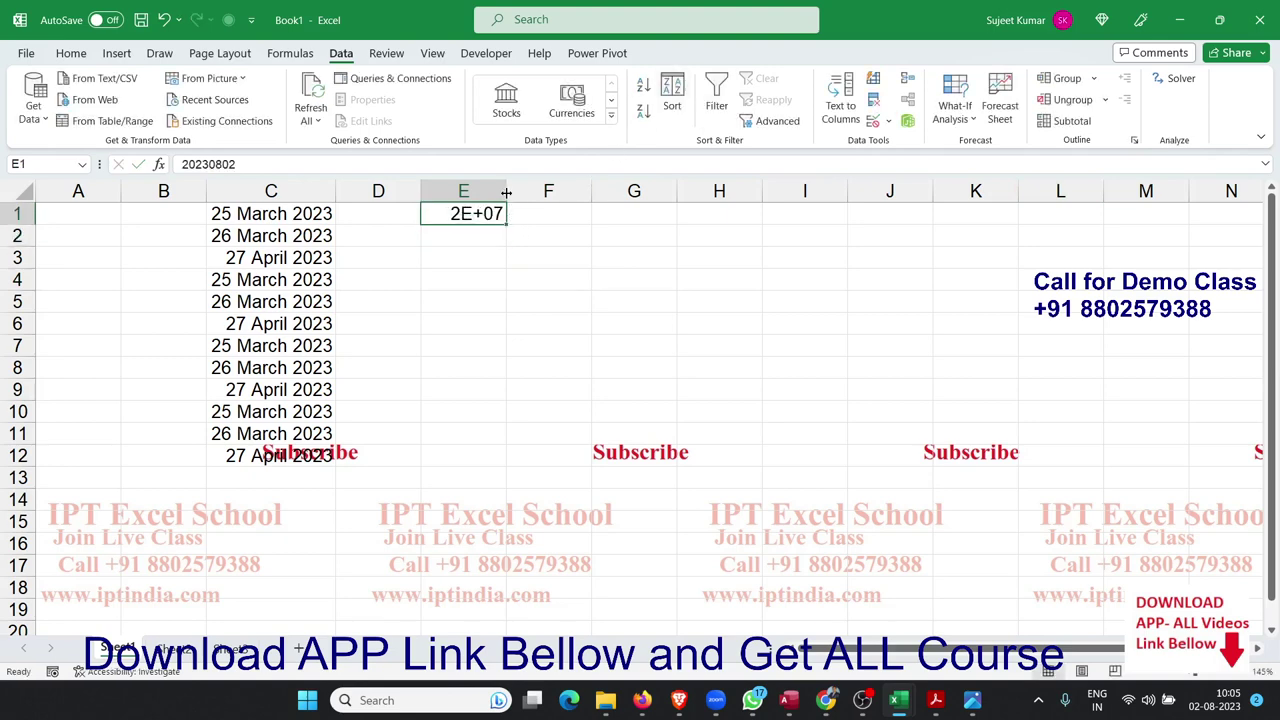
drag(506, 192, 543, 192)
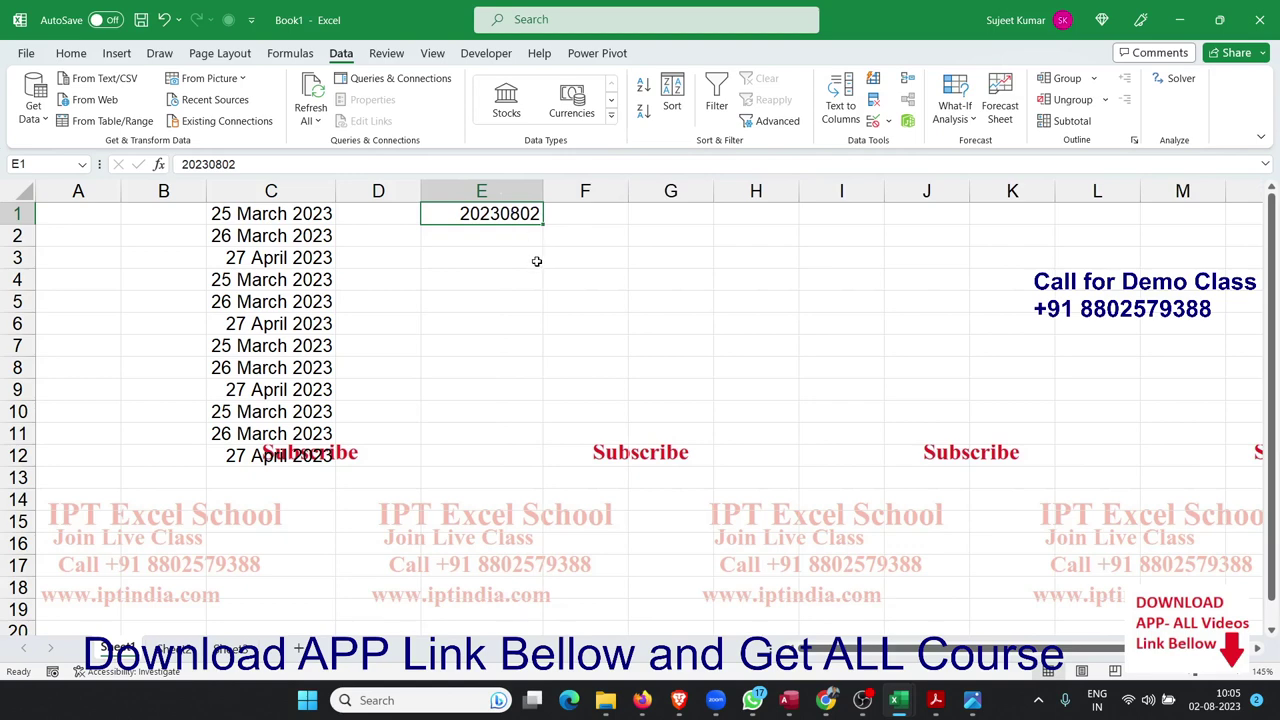
drag(515, 213, 506, 452)
key(ctrl+d)
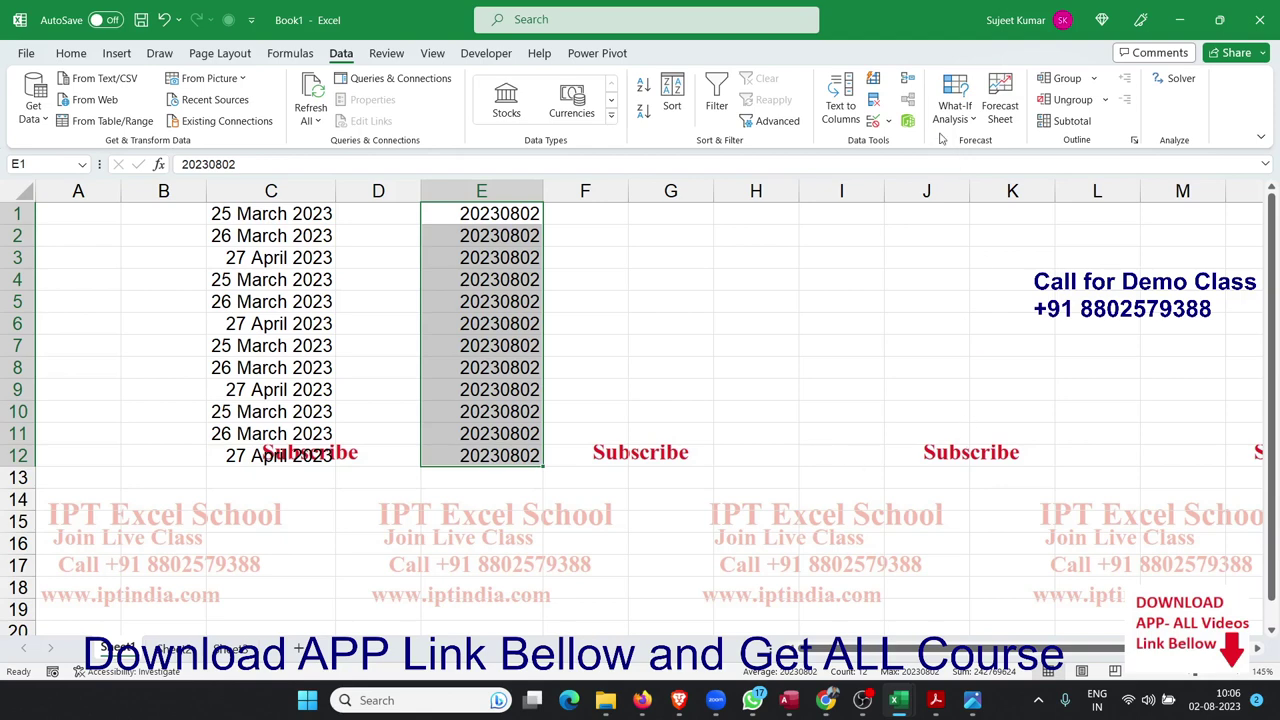
- Convert E1:E12 with Text to Columns using the Date format in YMD order
click(848, 117)
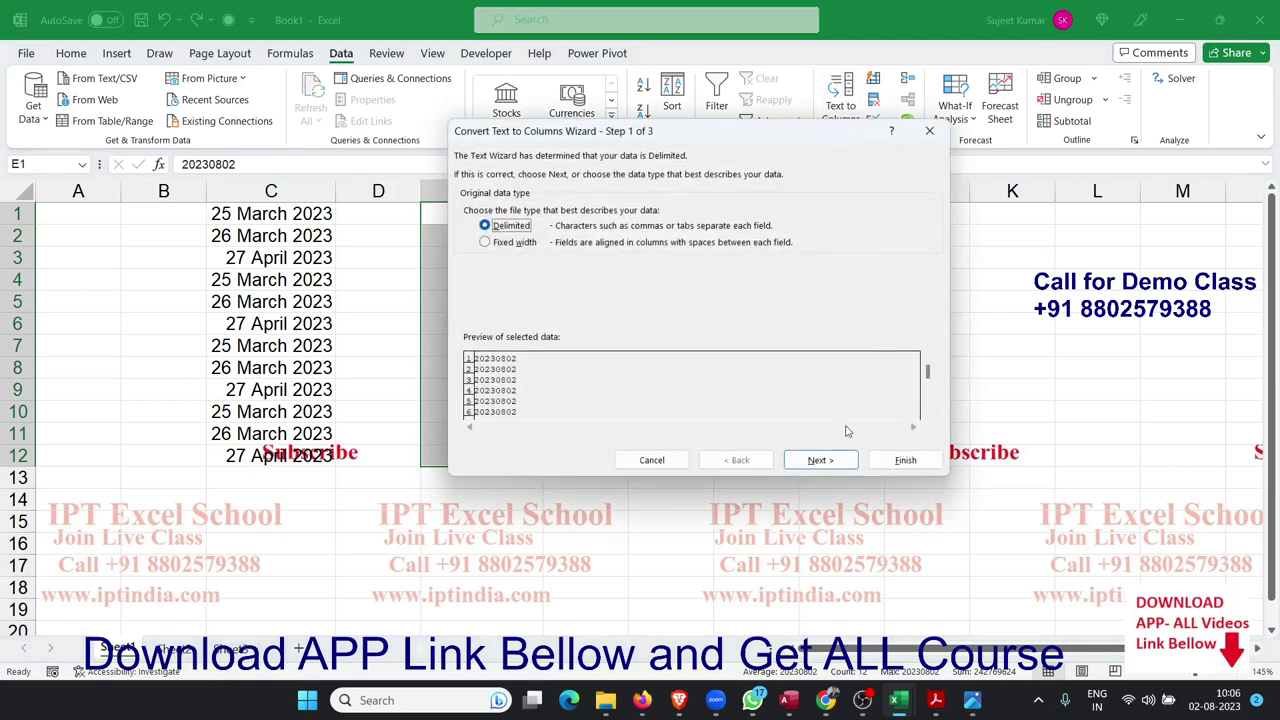
click(839, 459)
click(839, 459)
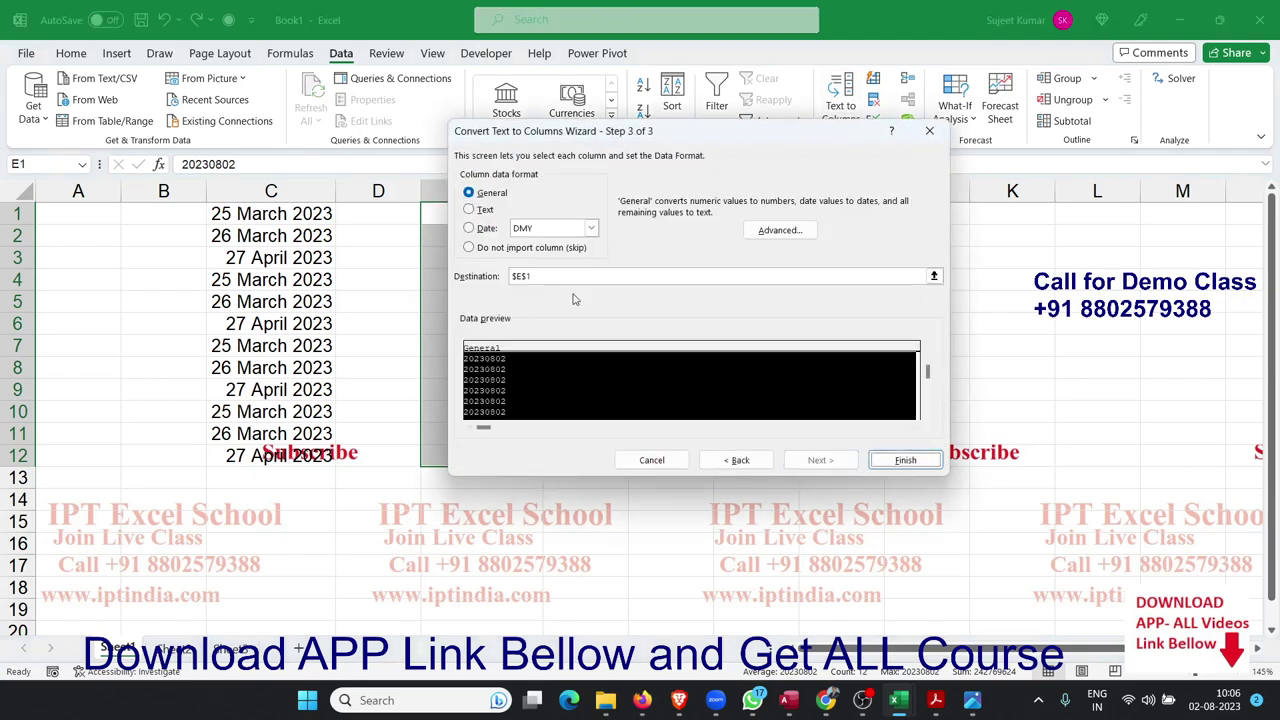
click(494, 229)
click(518, 232)
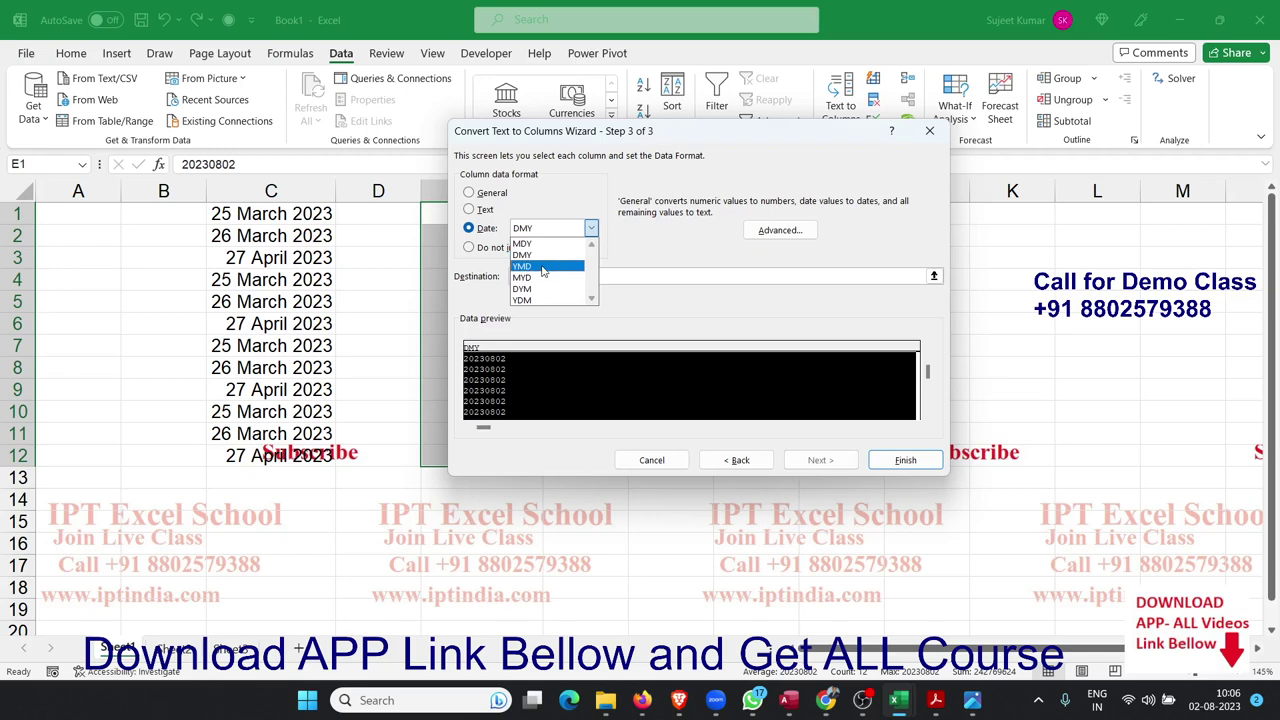
click(543, 268)
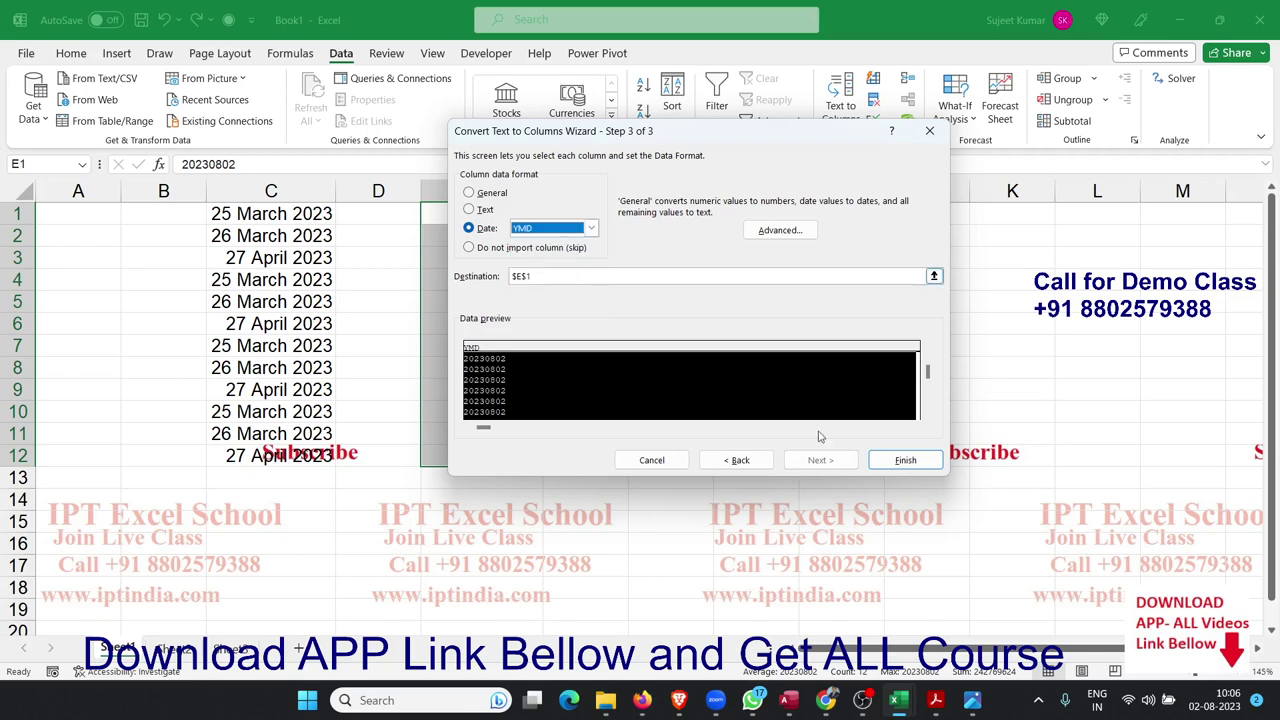
click(881, 462)
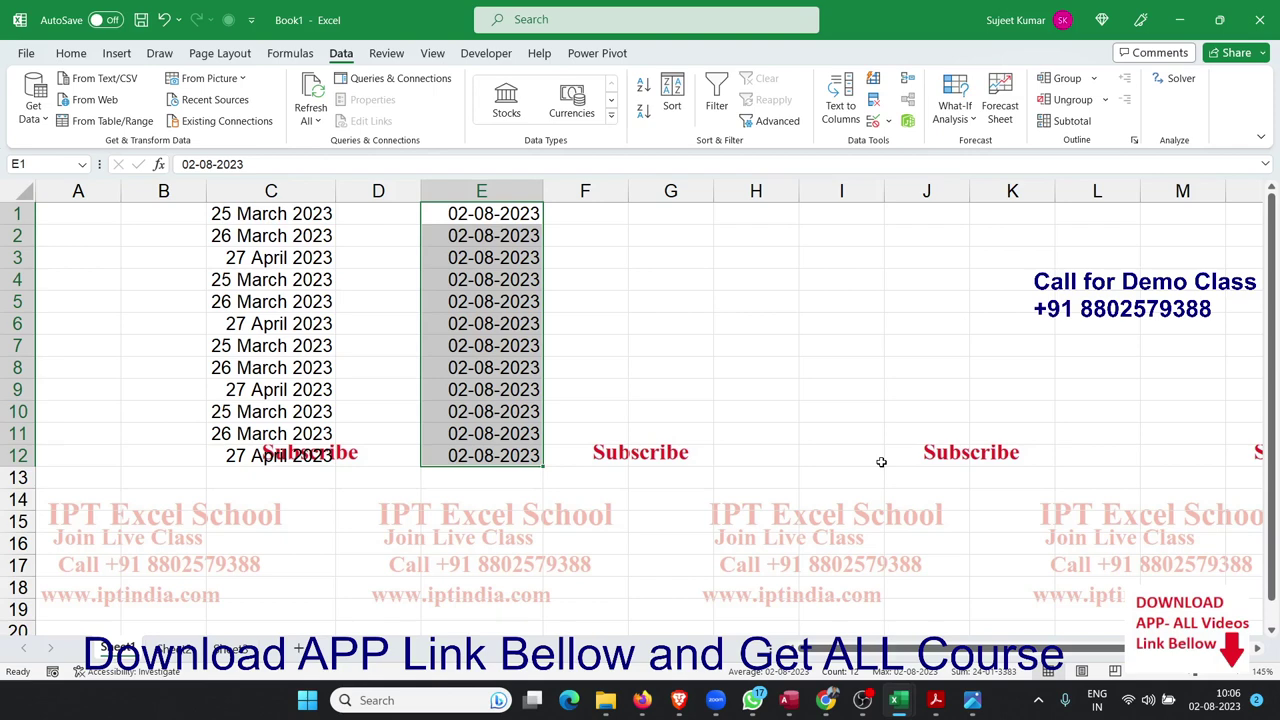
- Bring up the course brochure PDF and scroll down through both pages
click(936, 702)
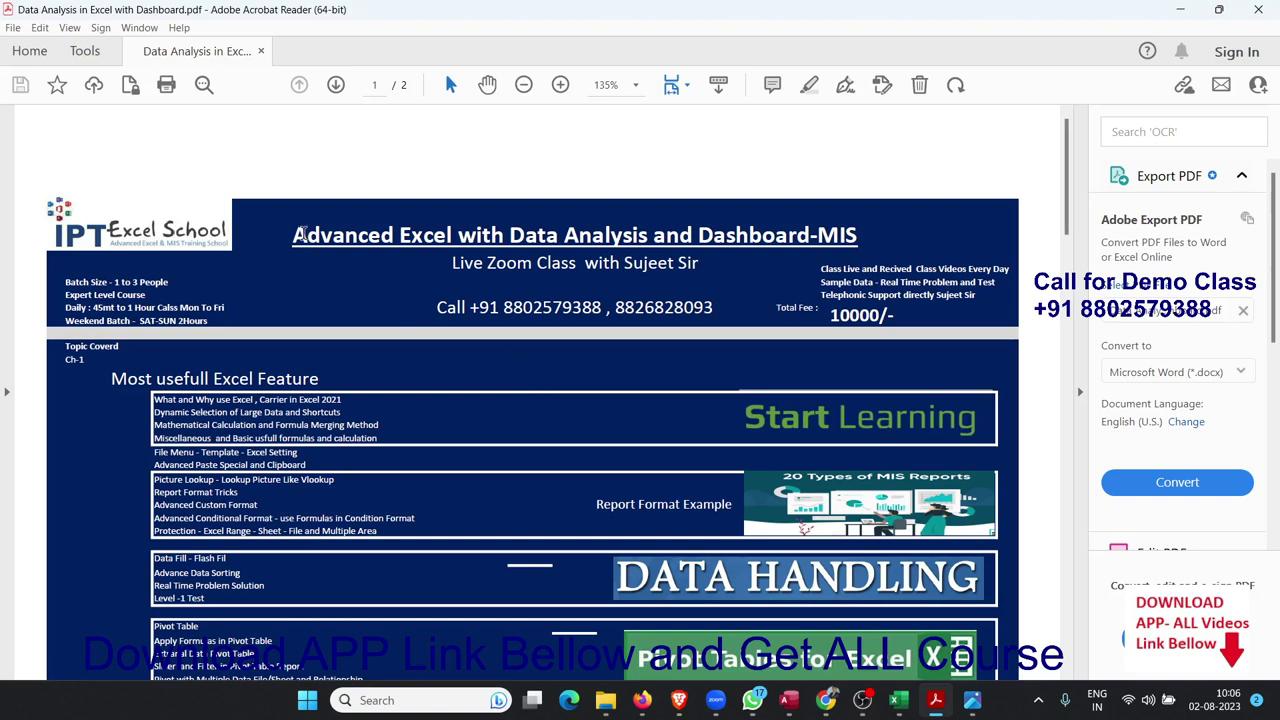
drag(303, 234, 793, 222)
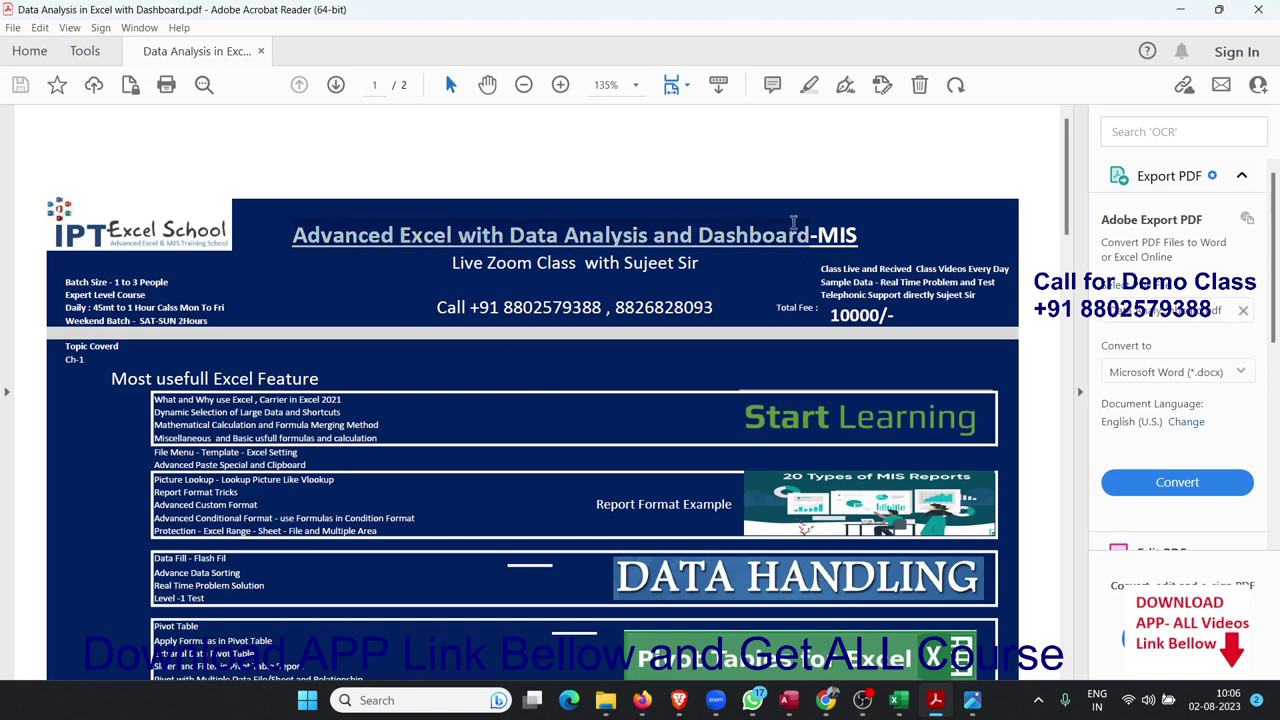
scroll(709, 400, down, 1)
click(105, 296)
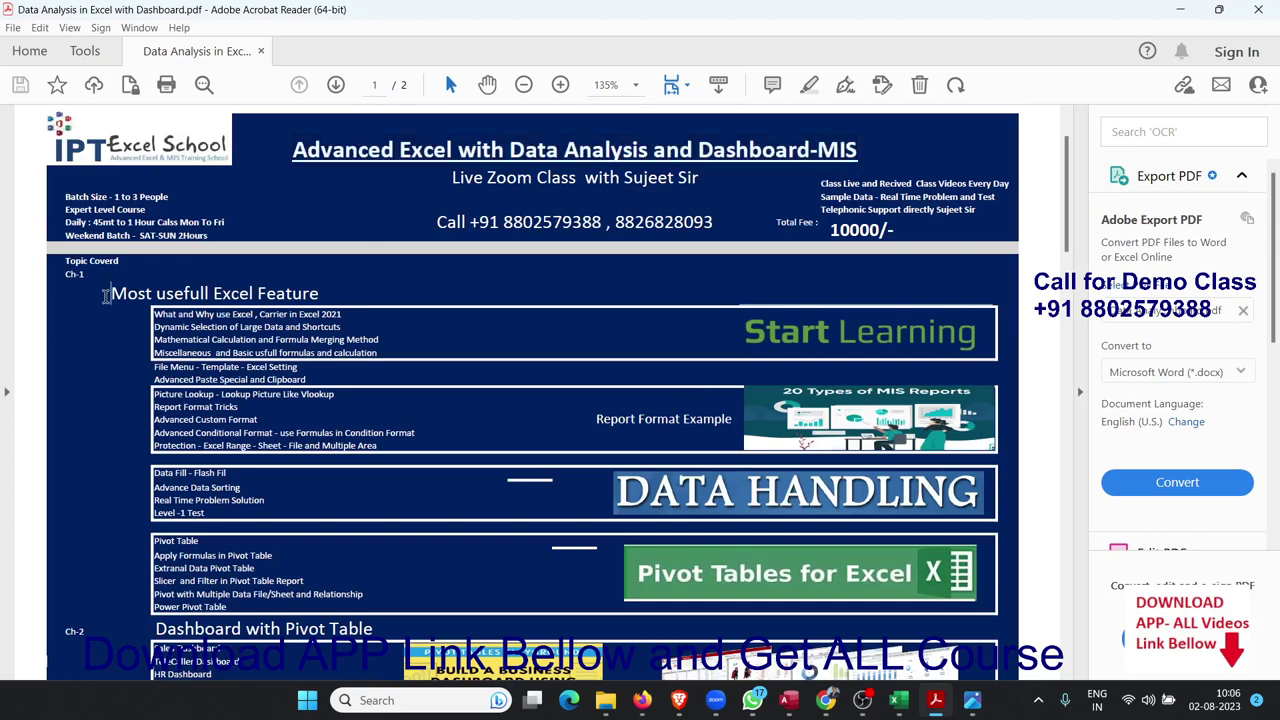
scroll(286, 330, down, 1)
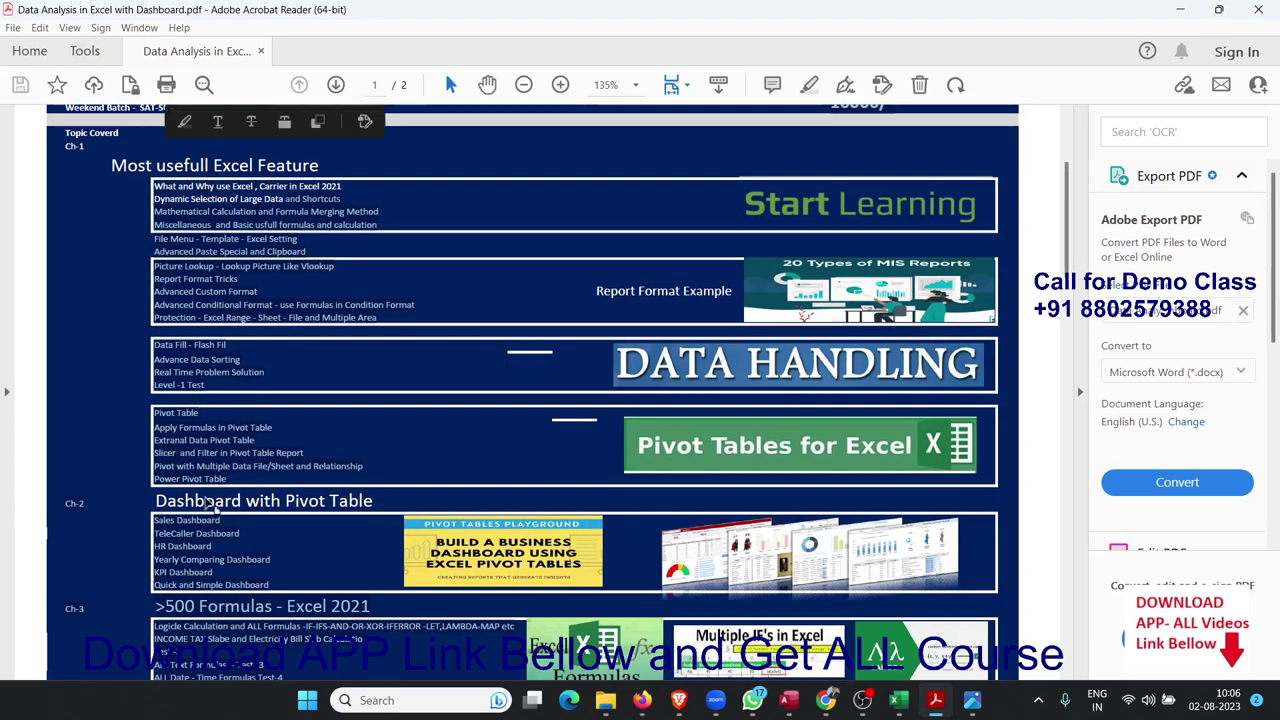
scroll(205, 535, down, 2)
scroll(207, 544, down, 2)
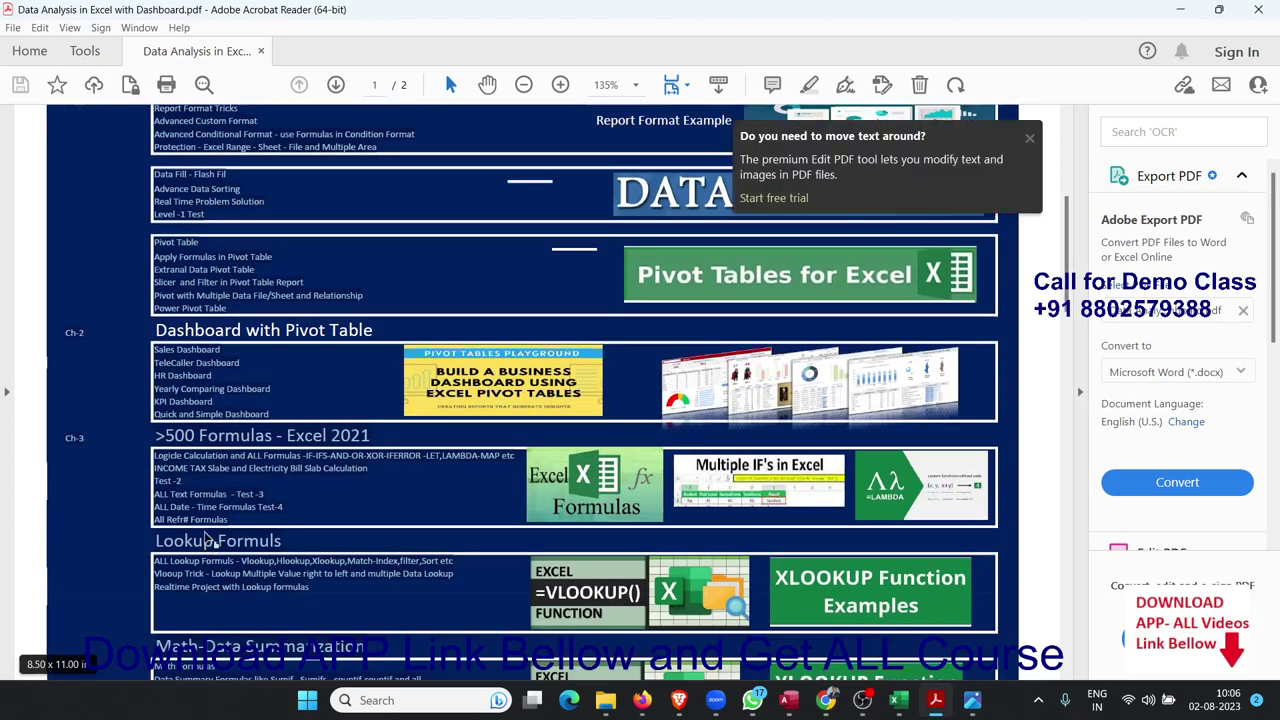
scroll(203, 484, down, 1)
scroll(204, 484, down, 1)
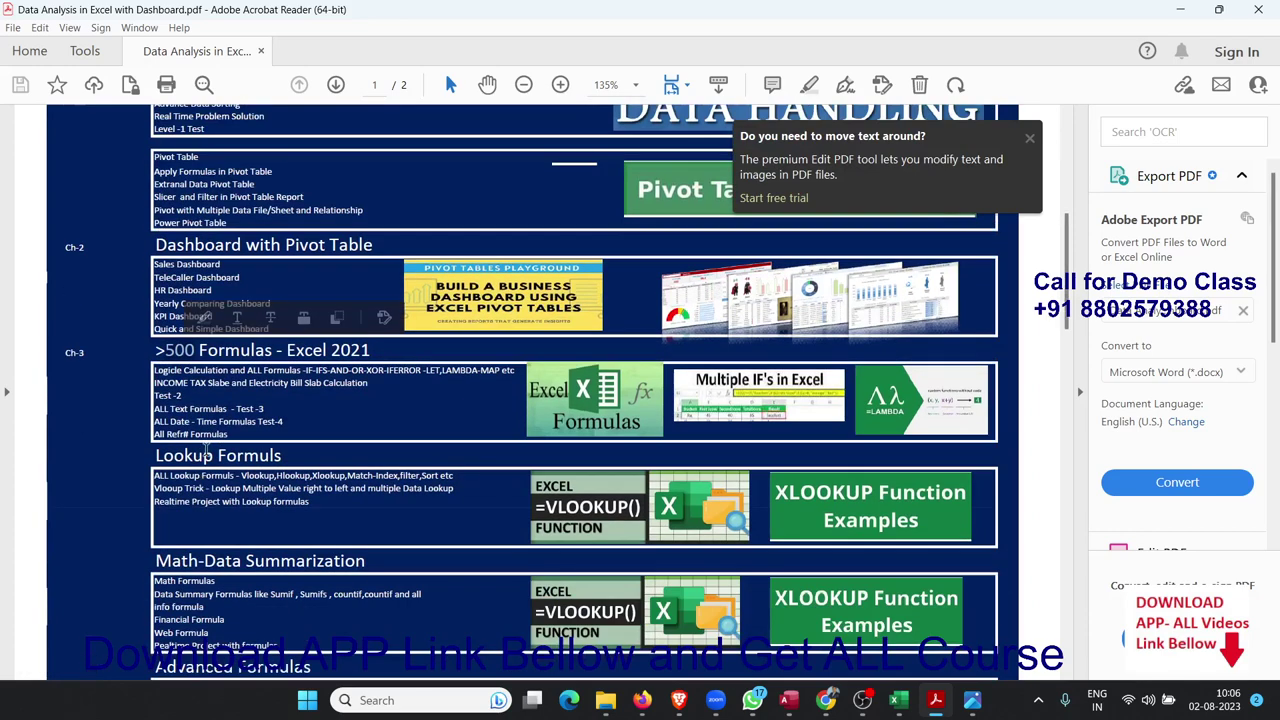
scroll(200, 552, down, 4)
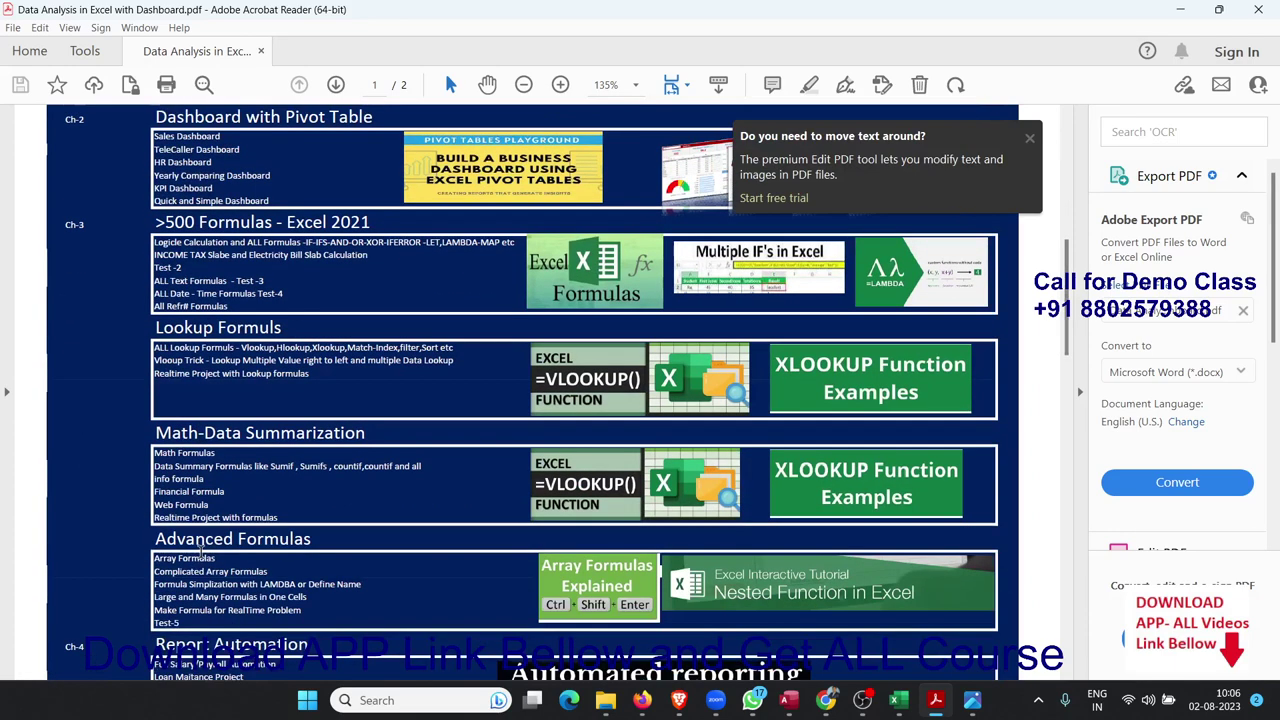
scroll(203, 548, down, 1)
scroll(203, 548, down, 4)
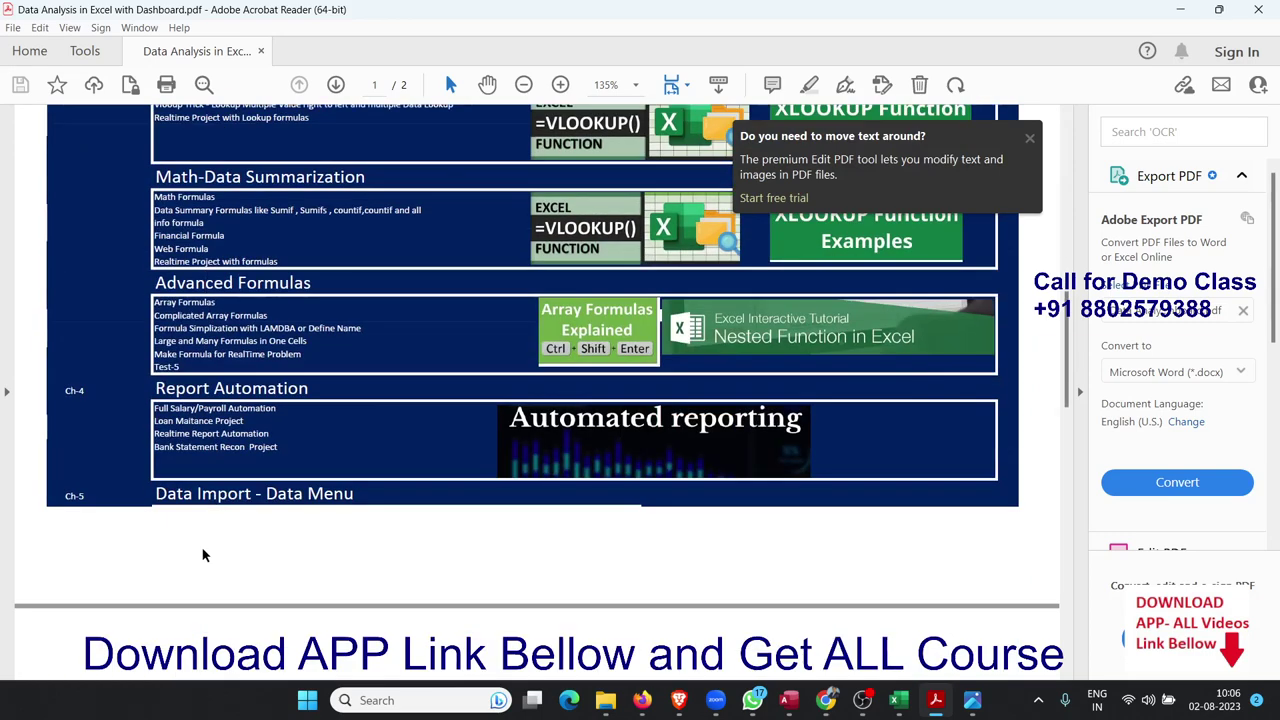
scroll(203, 548, down, 4)
scroll(205, 540, down, 4)
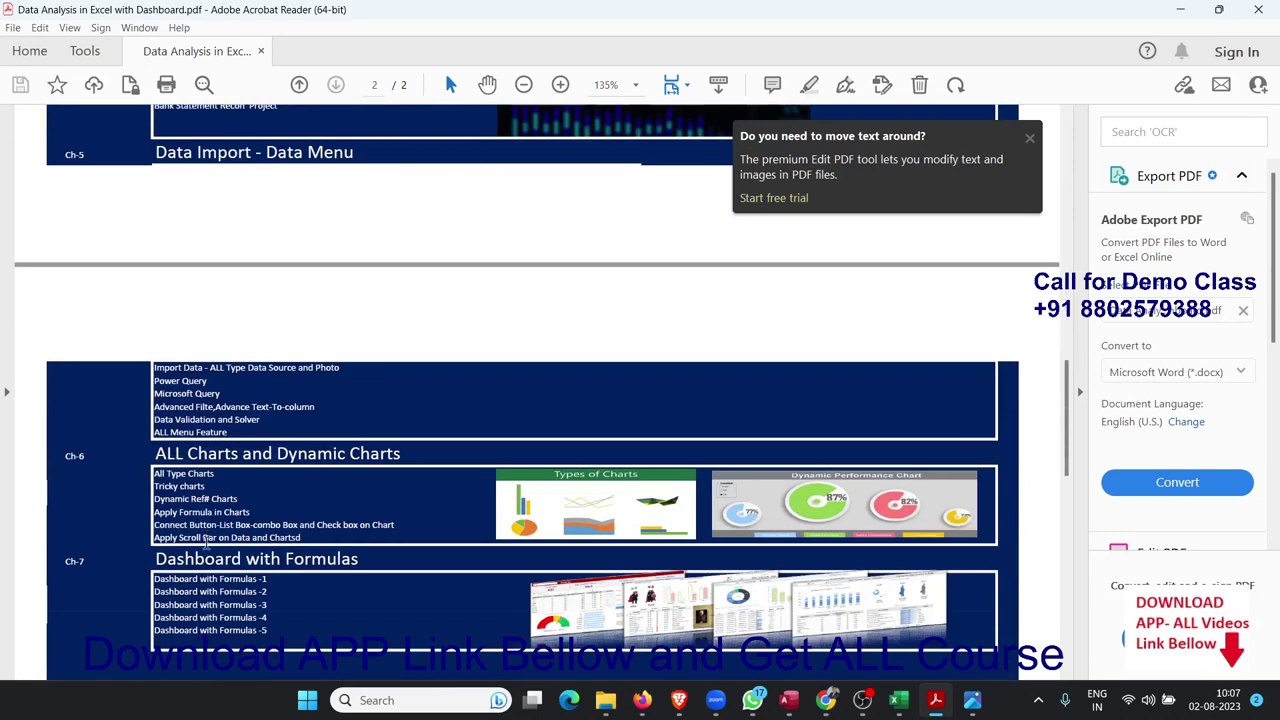
- Scroll back up past the Data Import topics, then show the 5thAug.jpg poster image
scroll(211, 562, up, 1)
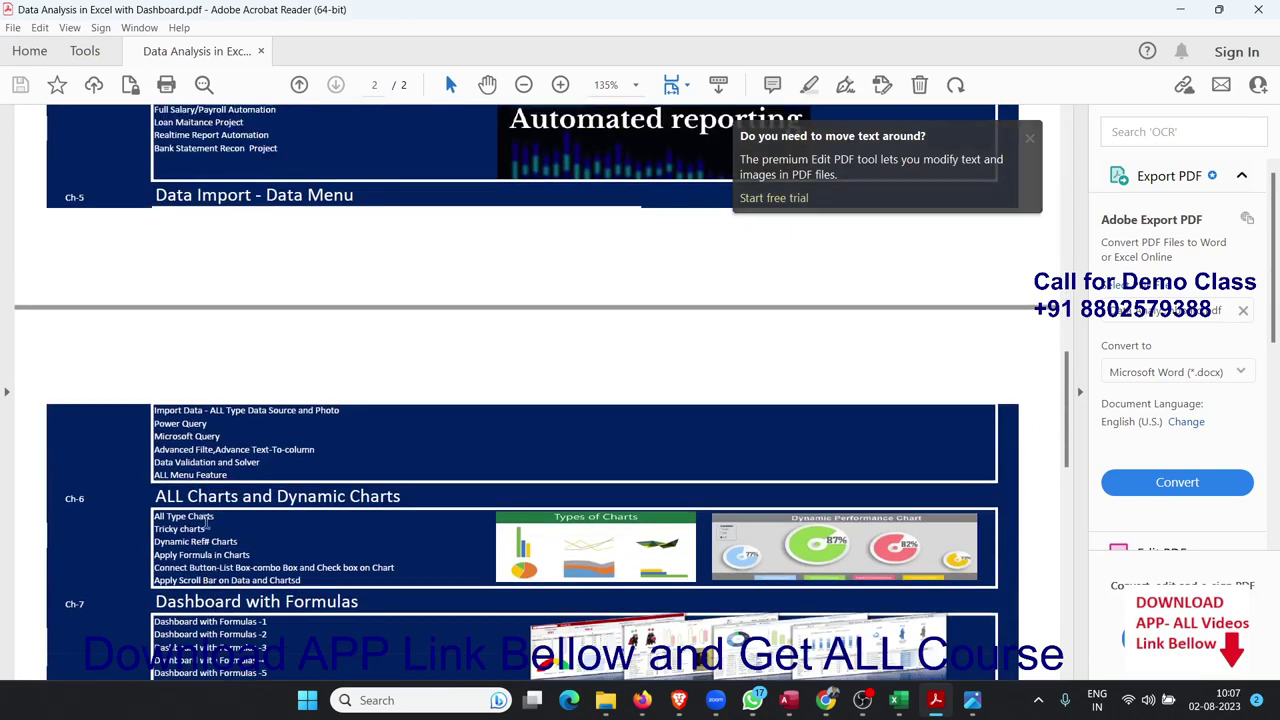
double_click(184, 427)
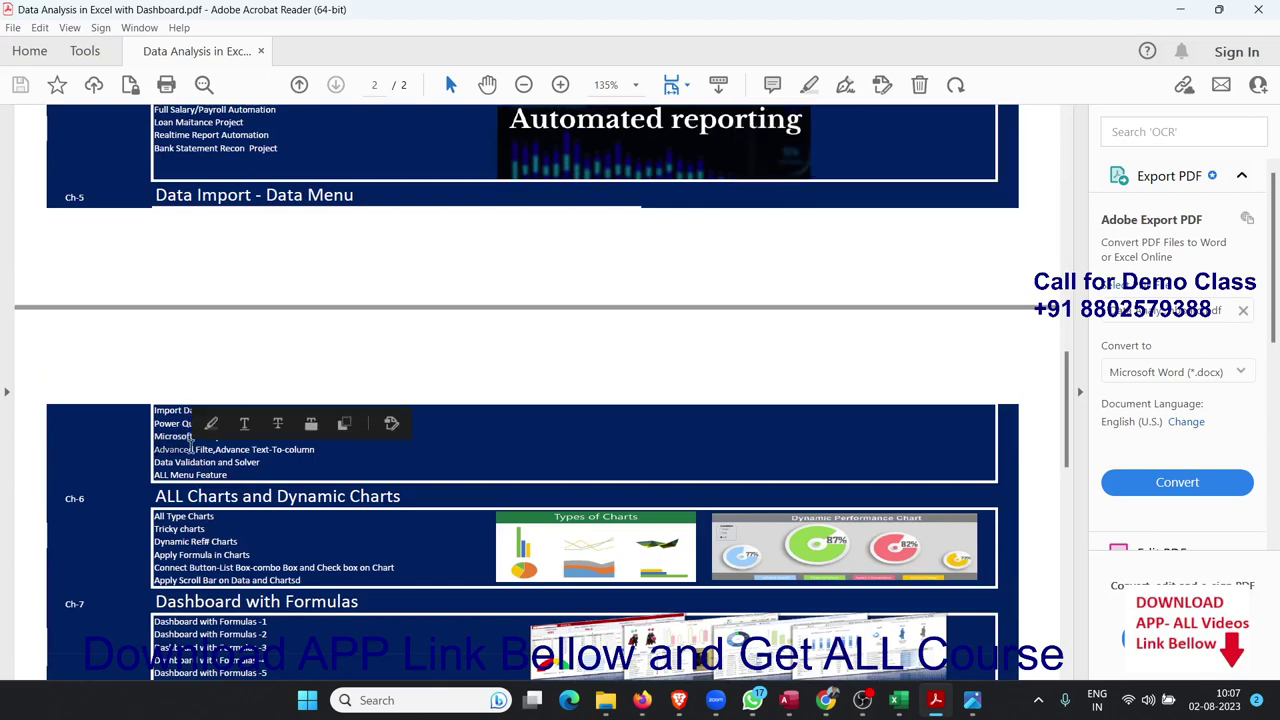
scroll(237, 530, up, 12)
scroll(237, 530, up, 5)
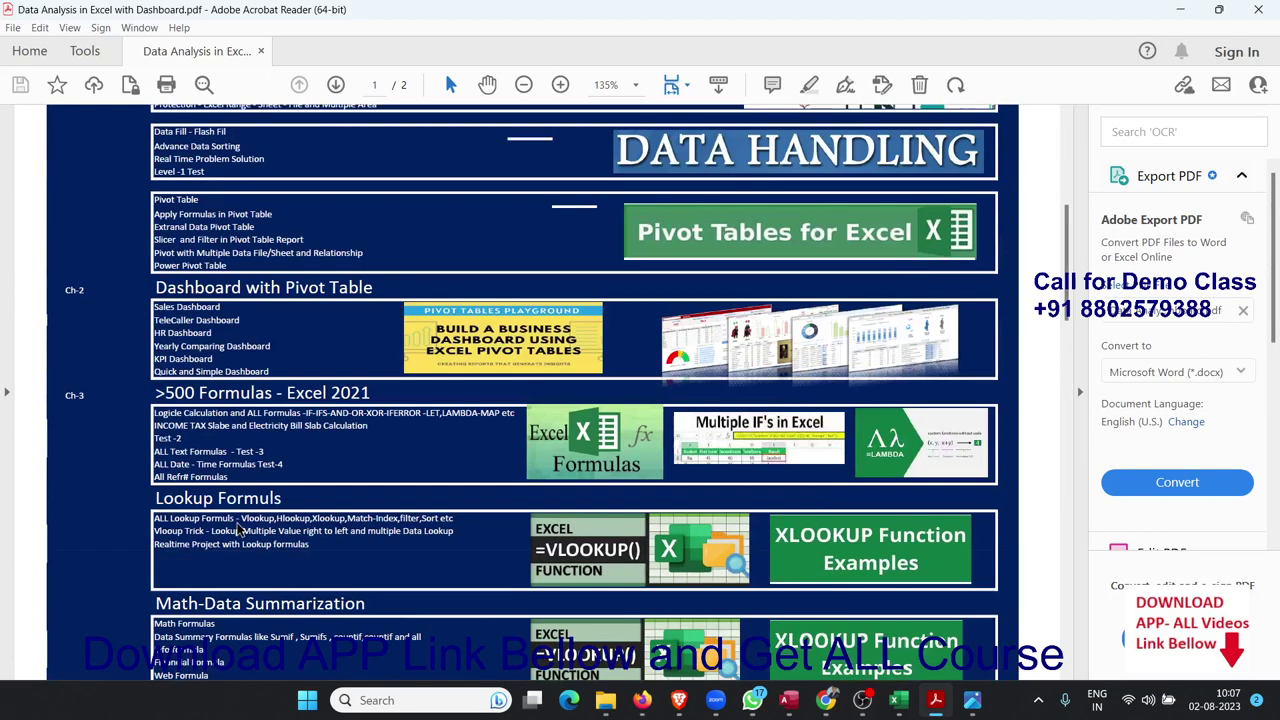
scroll(237, 528, up, 3)
scroll(237, 524, up, 3)
scroll(237, 524, up, 2)
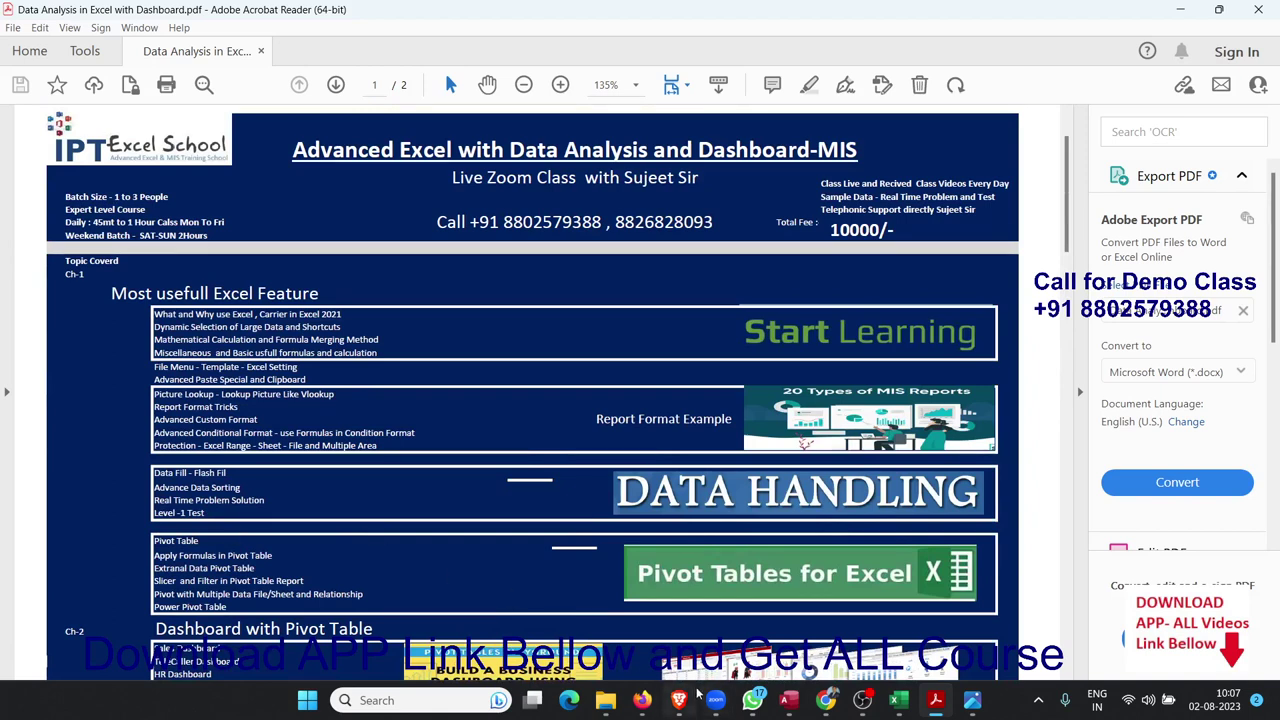
scroll(202, 324, up, 1)
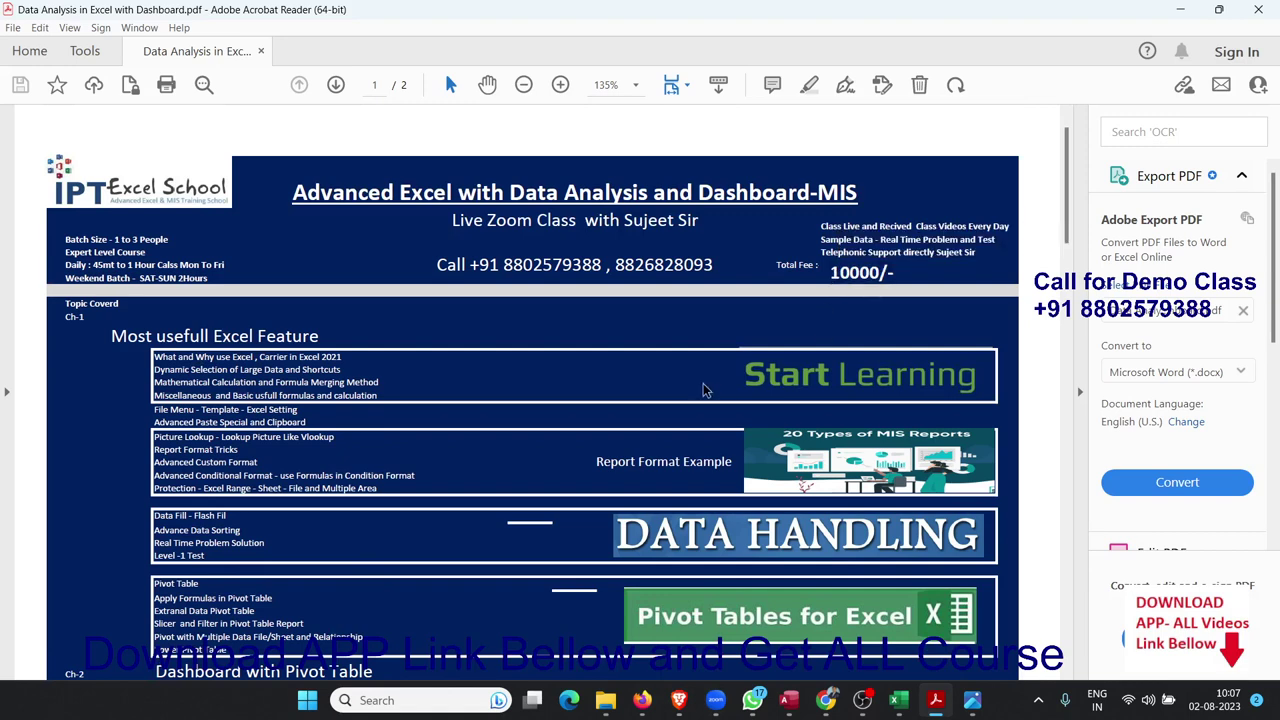
click(975, 703)
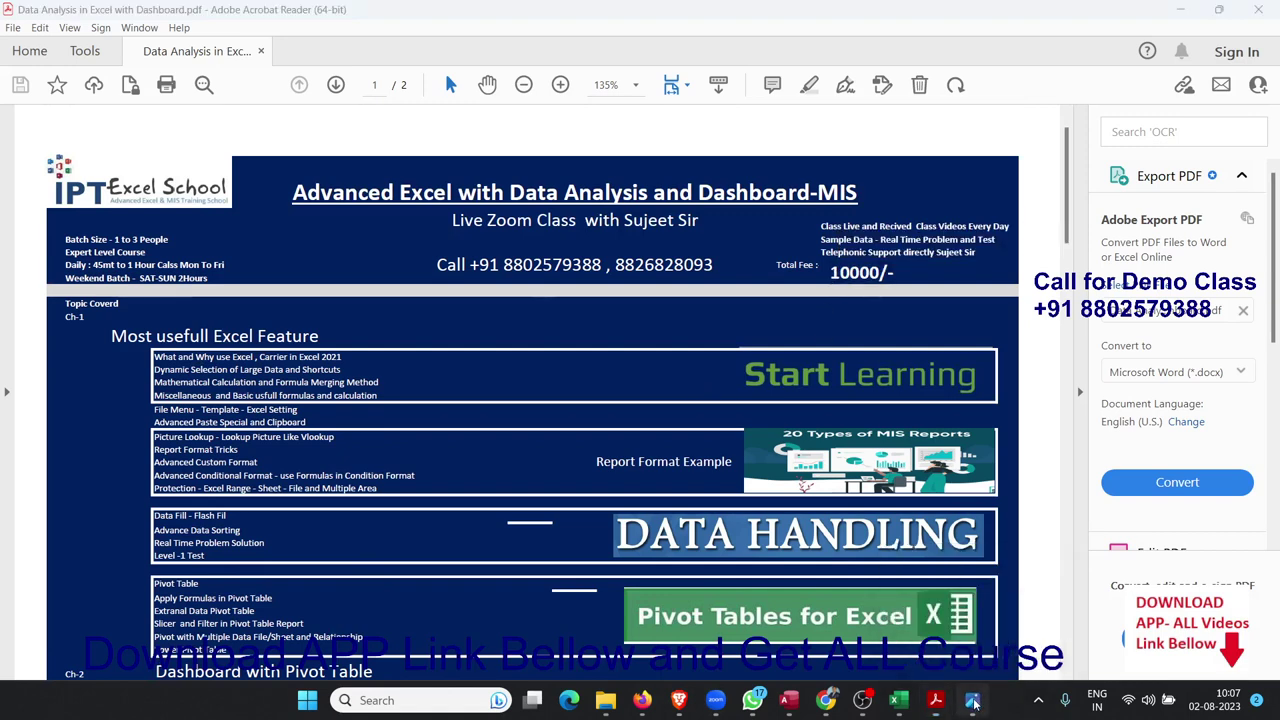